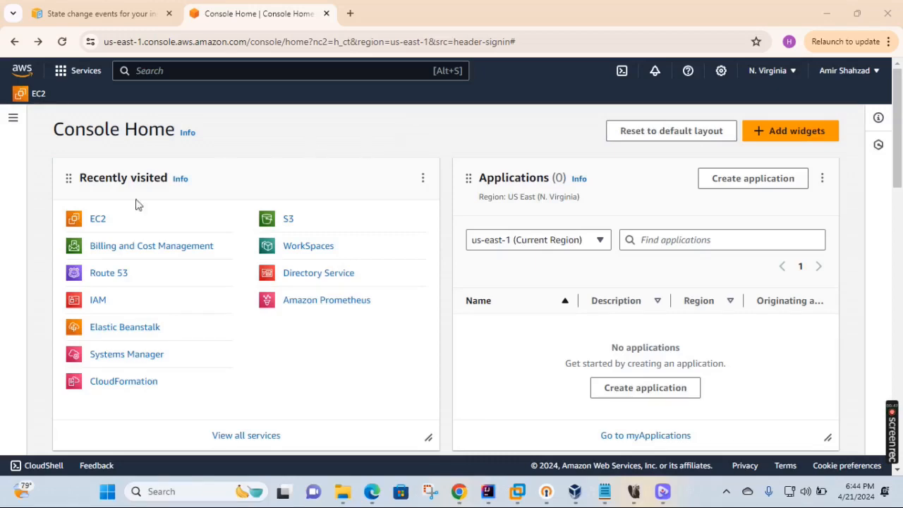
- Open EC2, filter Instances to running to see none exist, and begin launching a new instance
{"action": "left_click", "coordinate": [97, 220]}
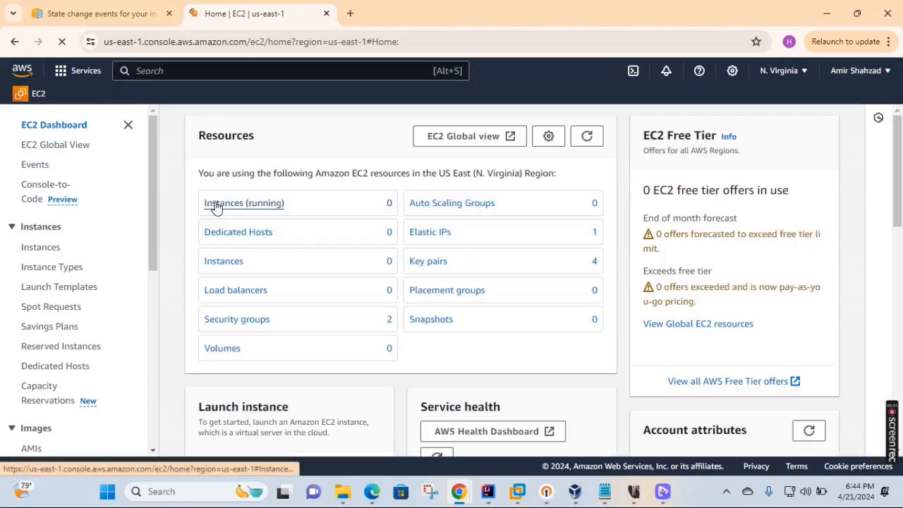
{"action": "left_click", "coordinate": [215, 205]}
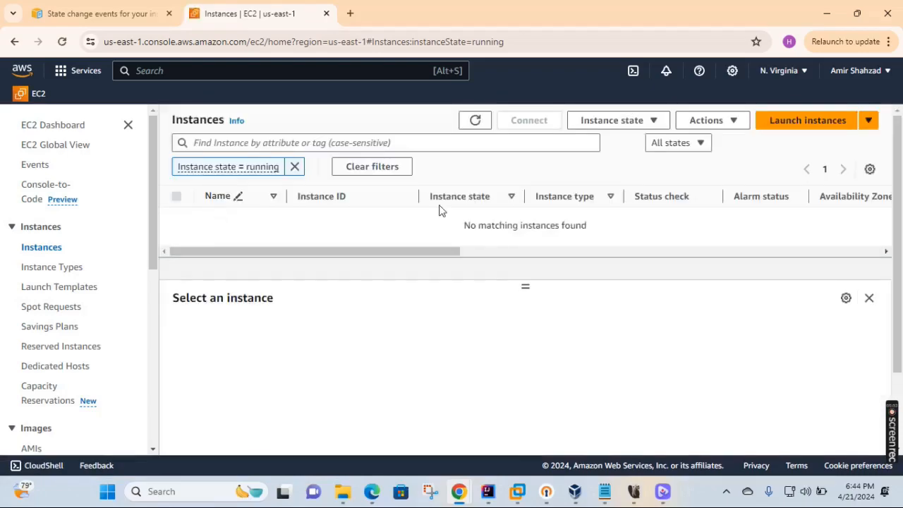
{"action": "left_click_drag", "start_coordinate": [460, 224], "coordinate": [589, 224]}
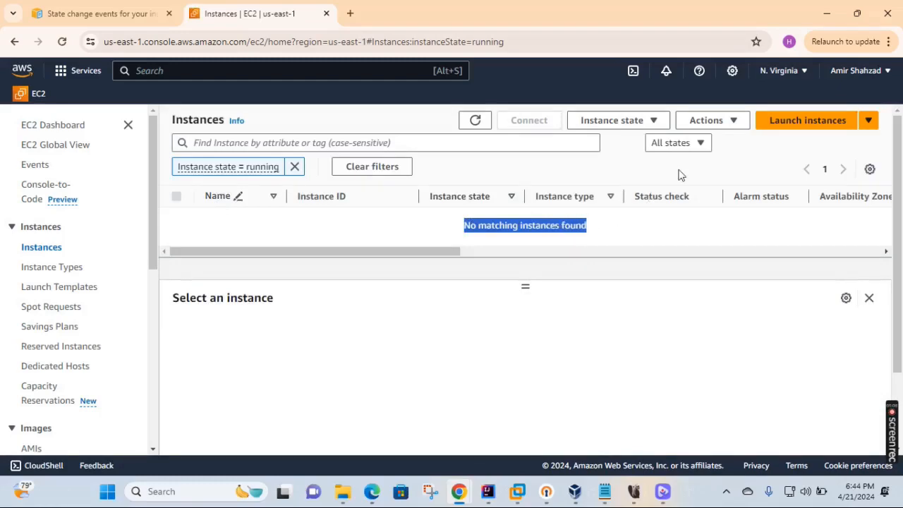
{"action": "left_click", "coordinate": [806, 124]}
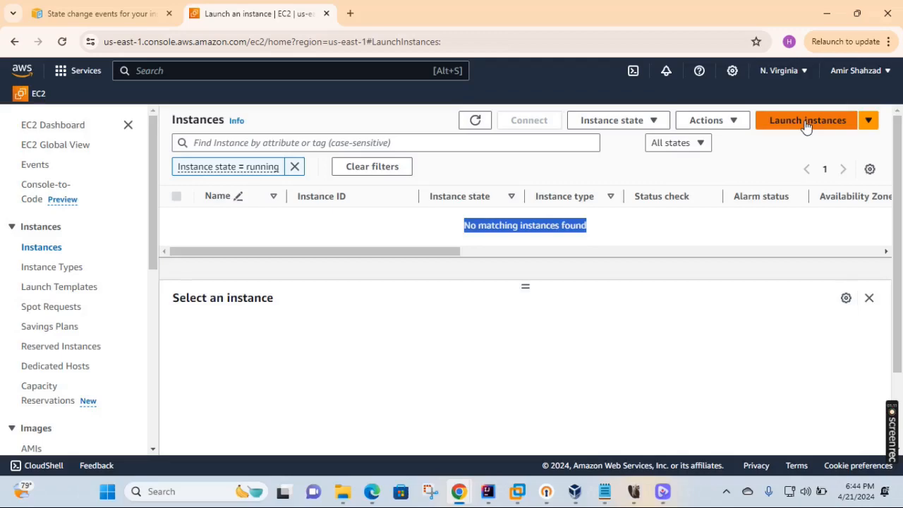
- Name the instance EC2-SNS and choose the Windows (Server 2022 Base) Quick Start image
{"action": "left_click", "coordinate": [318, 301]}
{"action": "type", "text": "EC2"}
{"action": "type", "text": "-SNS"}
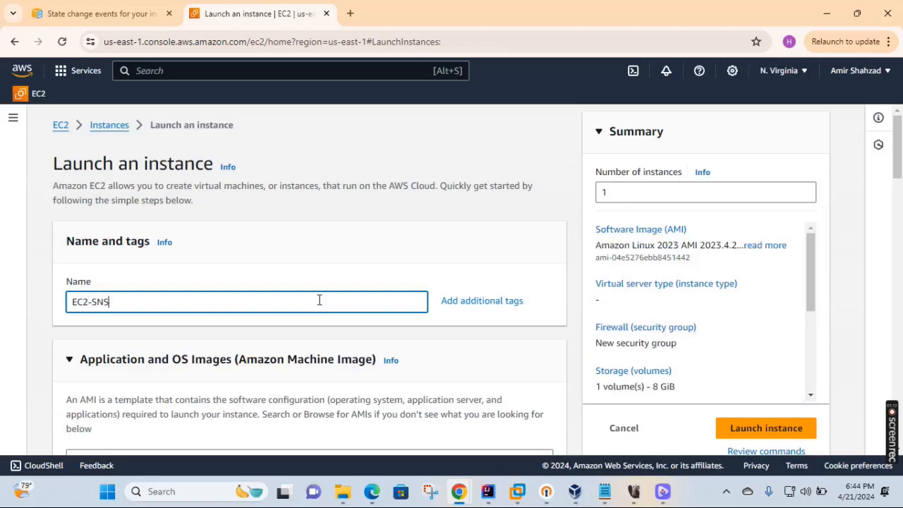
{"action": "scroll", "coordinate": [339, 268], "scroll_direction": "down", "scroll_amount": 4}
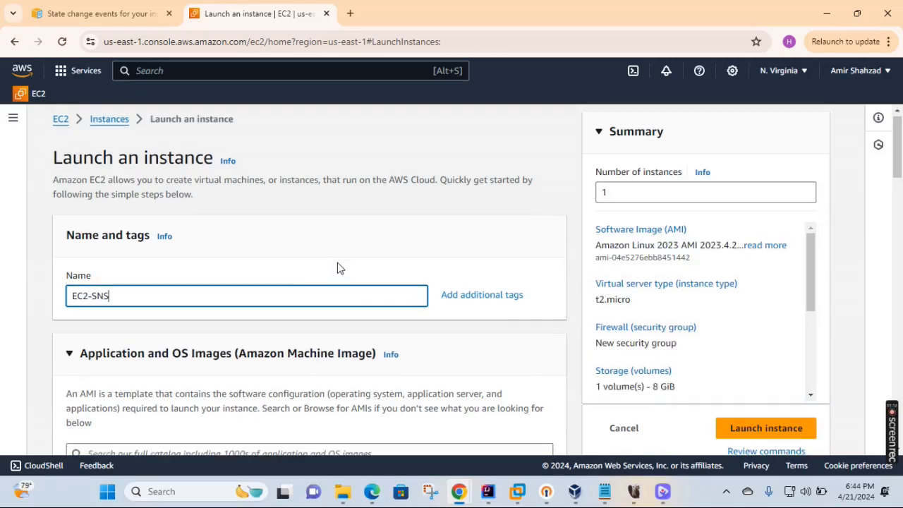
{"action": "scroll", "coordinate": [342, 264], "scroll_direction": "down", "scroll_amount": 3}
{"action": "scroll", "coordinate": [332, 225], "scroll_direction": "up", "scroll_amount": 2}
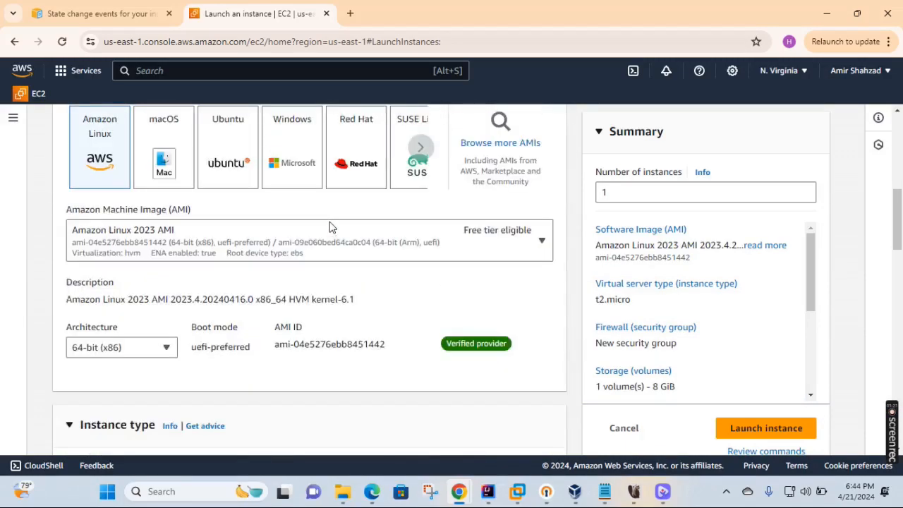
{"action": "left_click", "coordinate": [283, 161]}
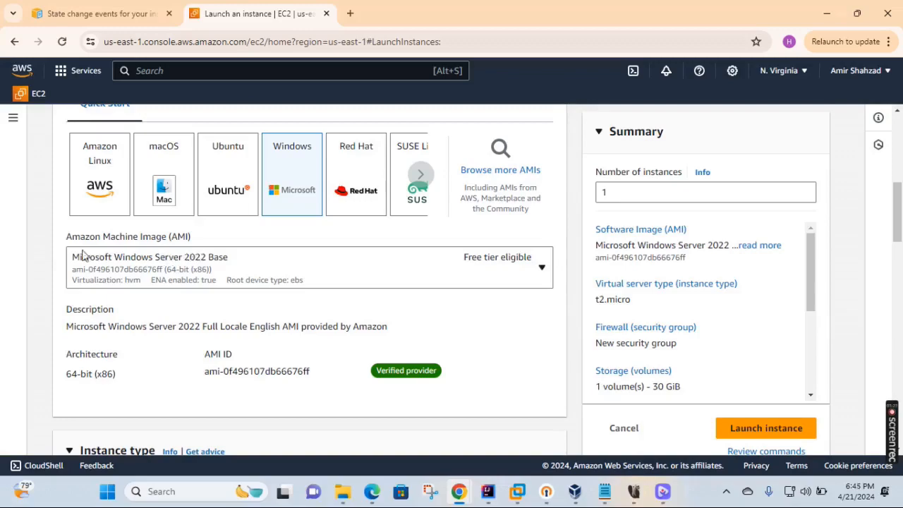
- Keep the t2.micro instance type and check the existing key pair list
{"action": "scroll", "coordinate": [317, 266], "scroll_direction": "down", "scroll_amount": 3}
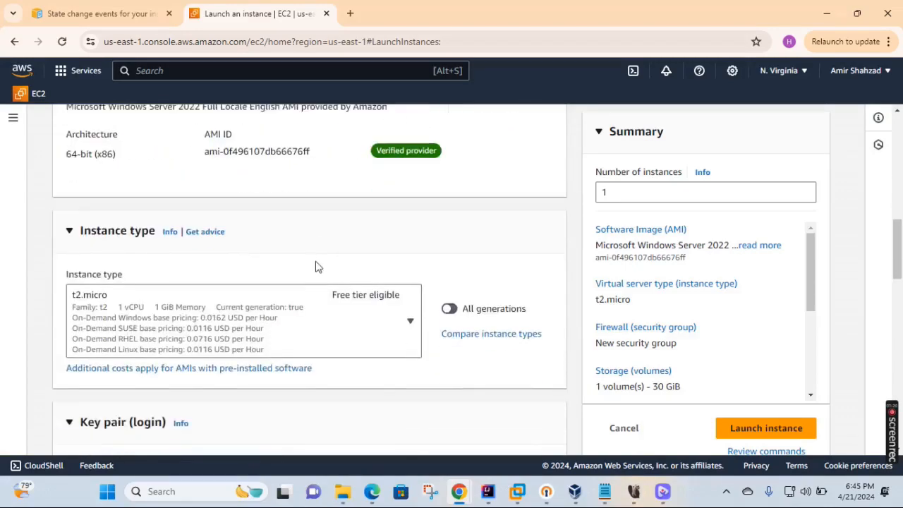
{"action": "scroll", "coordinate": [331, 251], "scroll_direction": "down", "scroll_amount": 1}
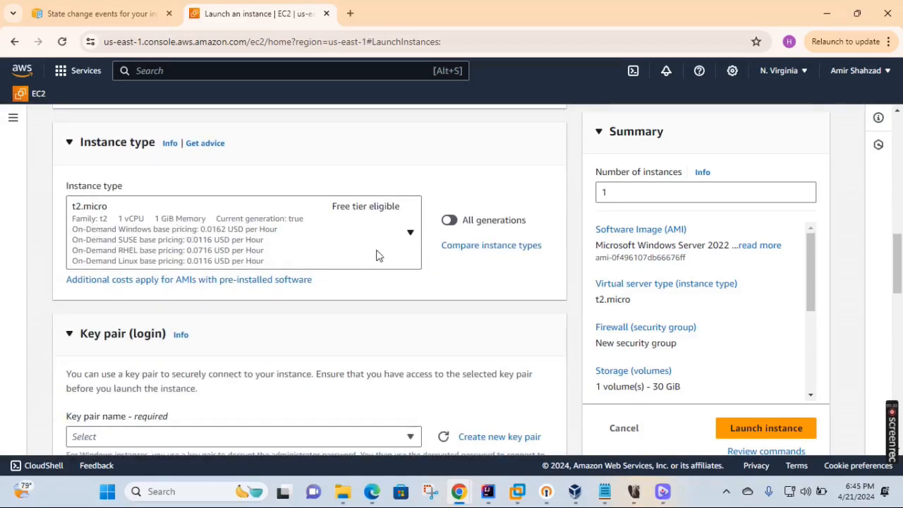
{"action": "scroll", "coordinate": [377, 256], "scroll_direction": "down", "scroll_amount": 1}
{"action": "scroll", "coordinate": [378, 256], "scroll_direction": "down", "scroll_amount": 1}
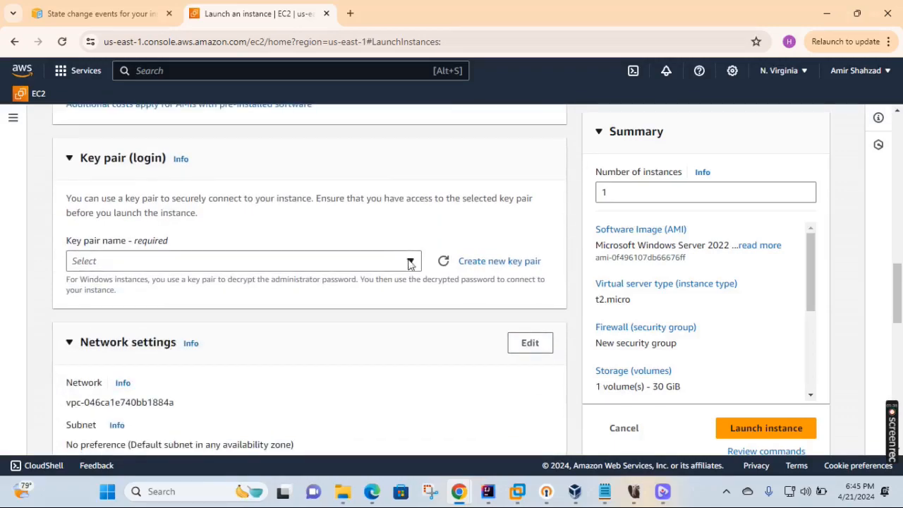
{"action": "left_click", "coordinate": [412, 263]}
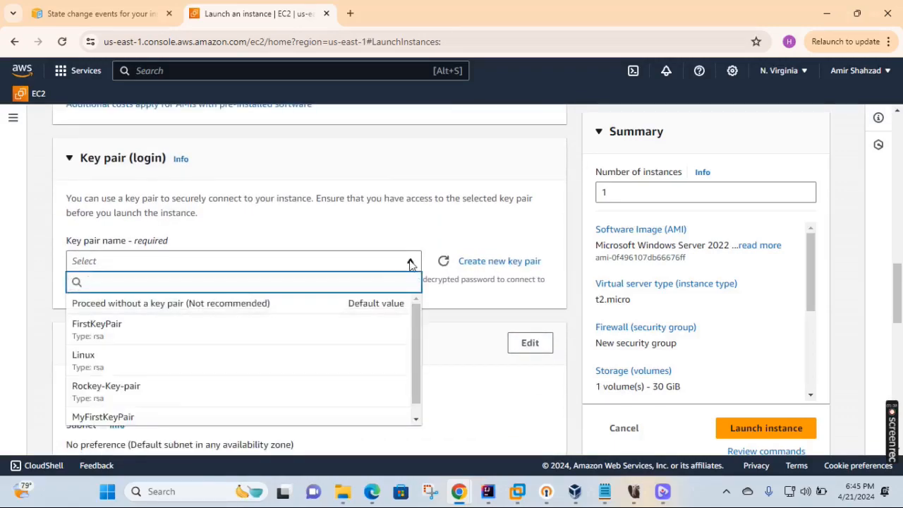
{"action": "left_click", "coordinate": [411, 263]}
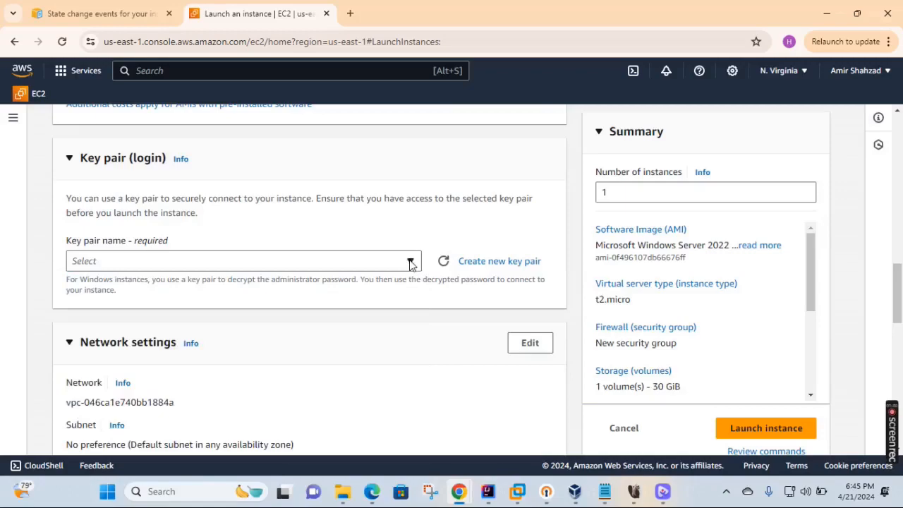
{"action": "left_click", "coordinate": [411, 263]}
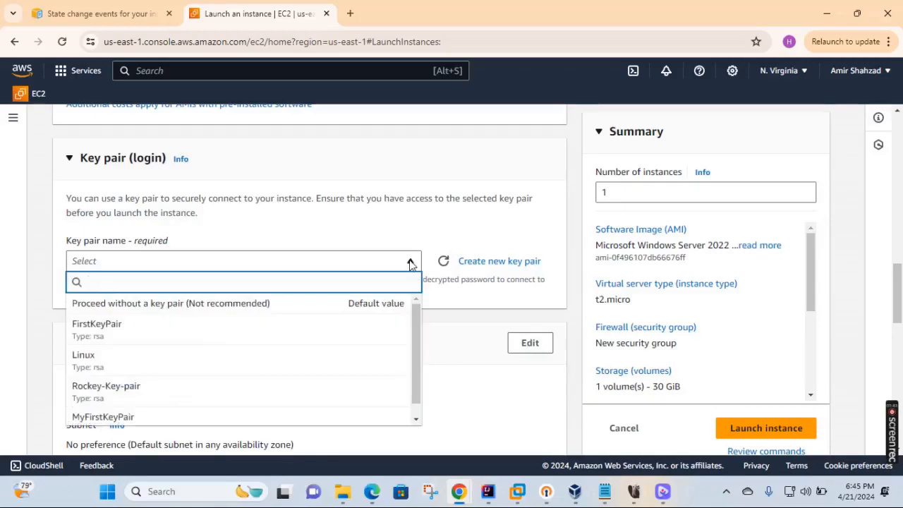
{"action": "left_click", "coordinate": [411, 264]}
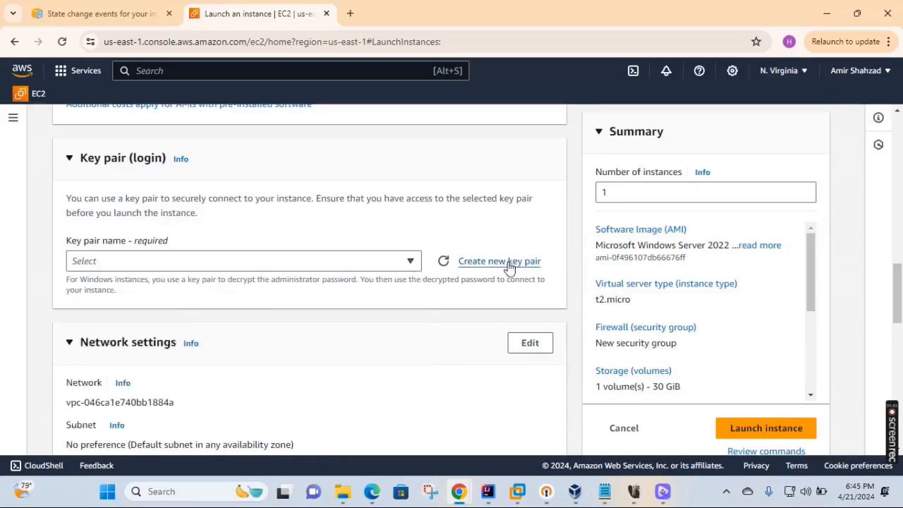
- Create and download a new key pair named NewKeyPair
{"action": "left_click", "coordinate": [508, 263]}
{"action": "left_click", "coordinate": [355, 212]}
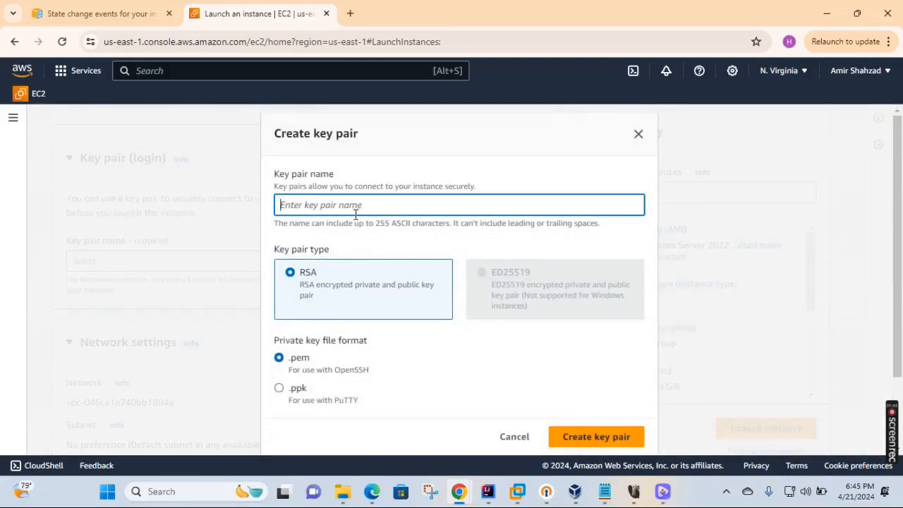
{"action": "type", "text": "NewKeyP"}
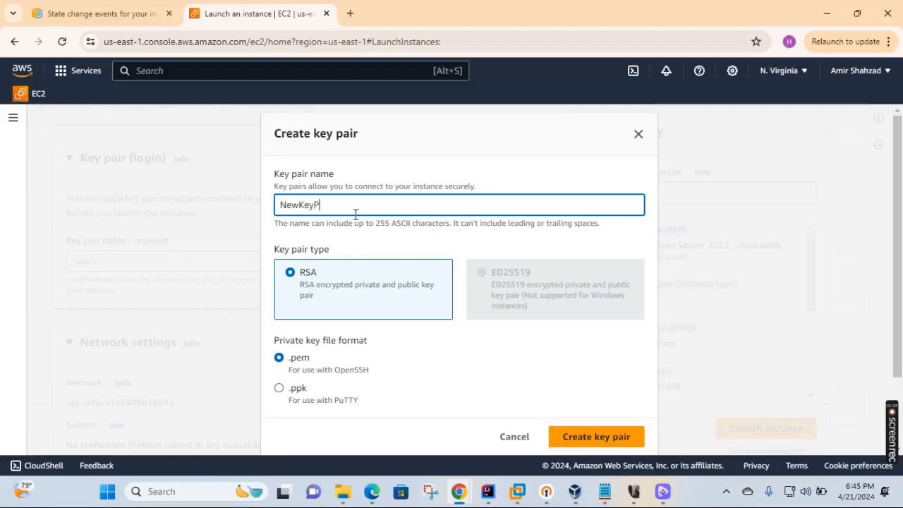
{"action": "type", "text": "air"}
{"action": "left_click", "coordinate": [588, 435]}
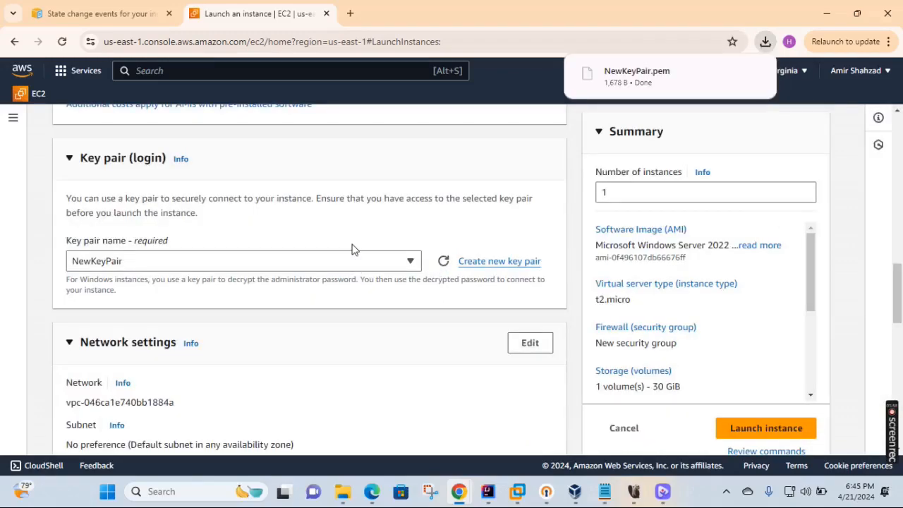
- Attach the existing MyDB-SecurityGroup security group and launch the EC2-SNS instance
{"action": "scroll", "coordinate": [345, 248], "scroll_direction": "down", "scroll_amount": 2}
{"action": "scroll", "coordinate": [326, 249], "scroll_direction": "down", "scroll_amount": 3}
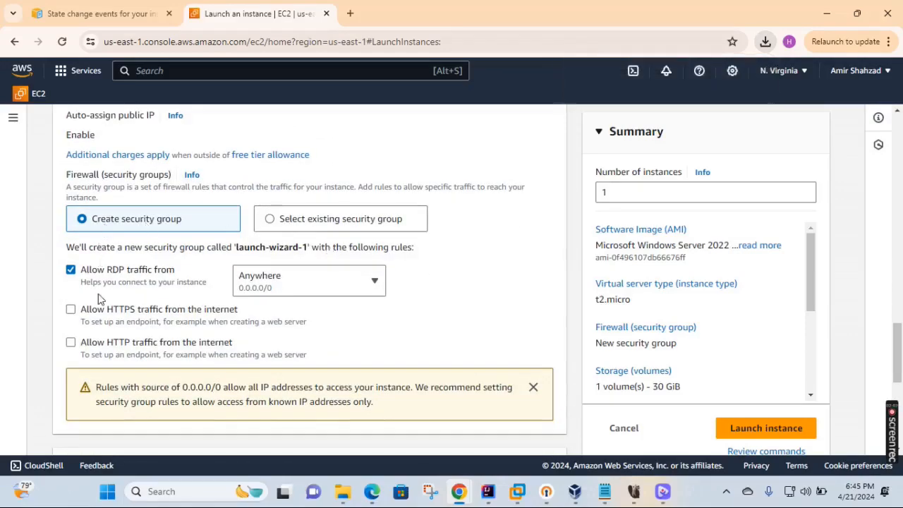
{"action": "left_click", "coordinate": [273, 220]}
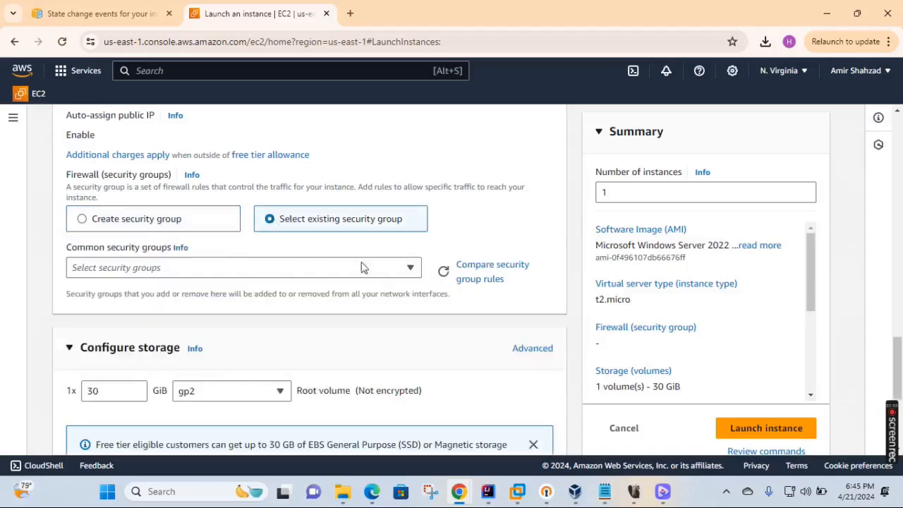
{"action": "left_click", "coordinate": [410, 268]}
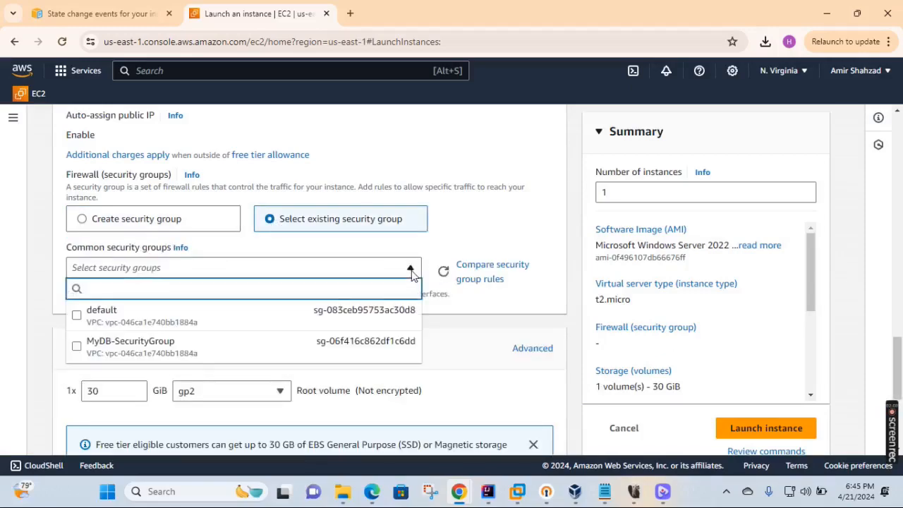
{"action": "left_click", "coordinate": [335, 351]}
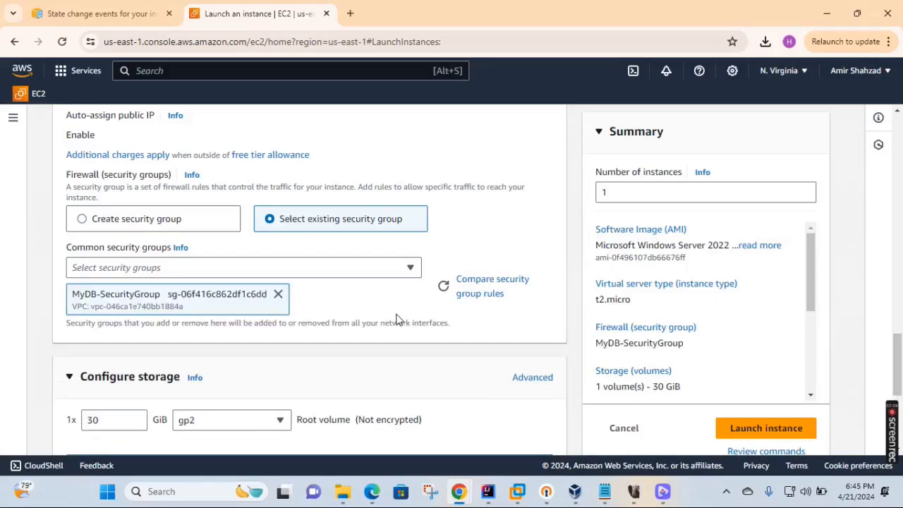
{"action": "scroll", "coordinate": [396, 319], "scroll_direction": "down", "scroll_amount": 4}
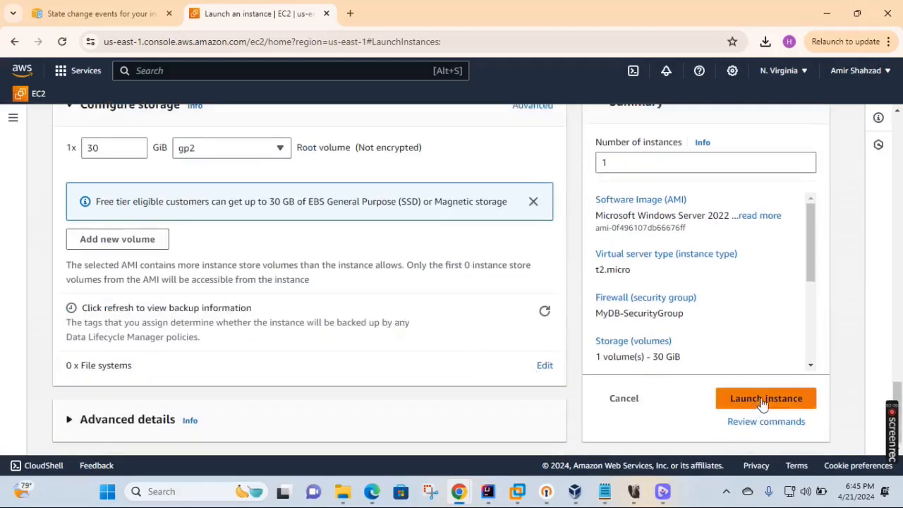
{"action": "left_click", "coordinate": [749, 390]}
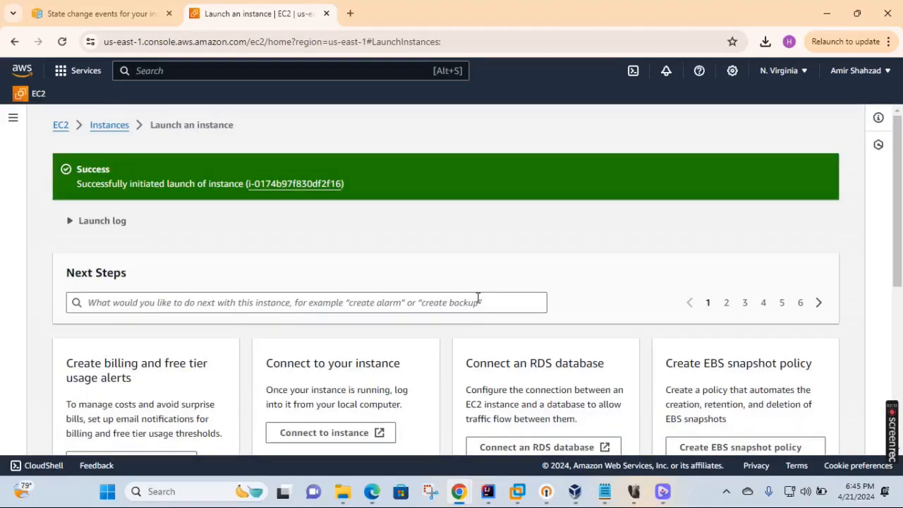
- Go back to the Instances list and refresh it to show EC2-SNS as Pending
{"action": "left_click", "coordinate": [98, 127]}
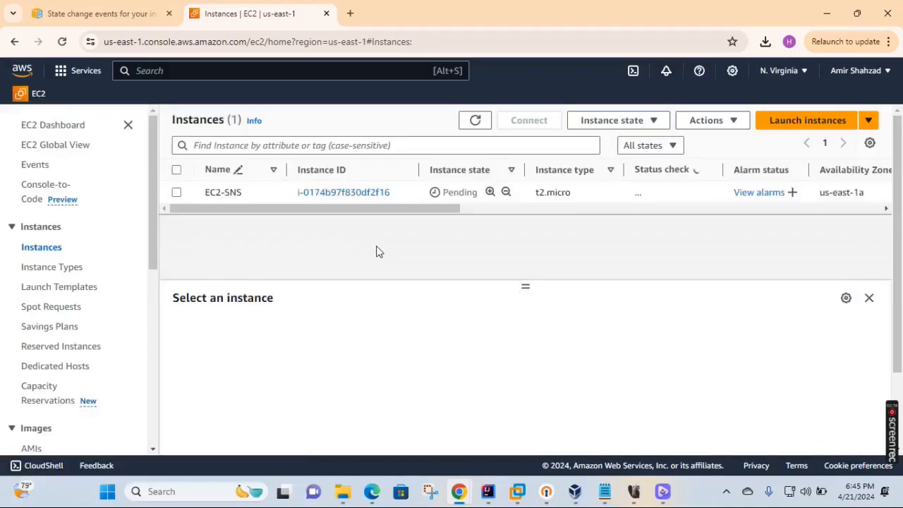
{"action": "left_click", "coordinate": [475, 121]}
- Search 'sns' from the EC2 page and open Simple Notification Service in a new tab
{"action": "left_click", "coordinate": [130, 7]}
{"action": "left_click", "coordinate": [233, 10]}
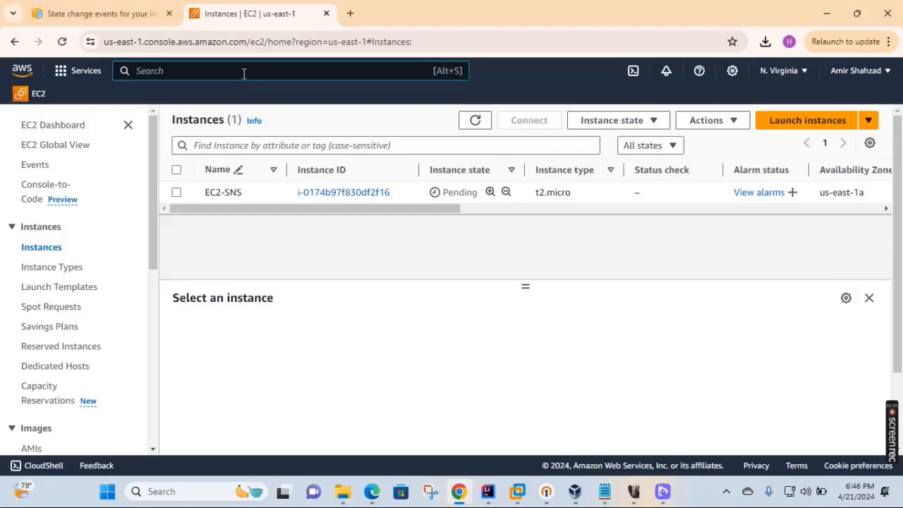
{"action": "type", "text": "sns"}
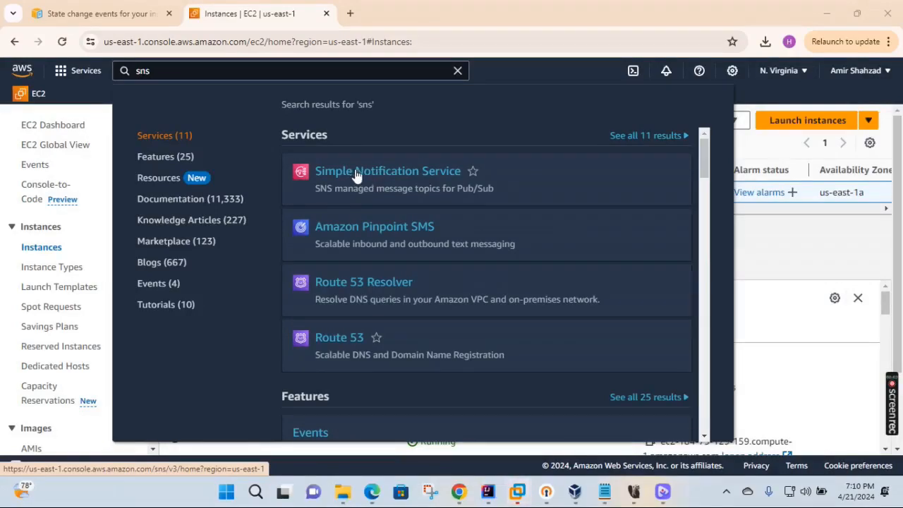
{"action": "right_click", "coordinate": [354, 170]}
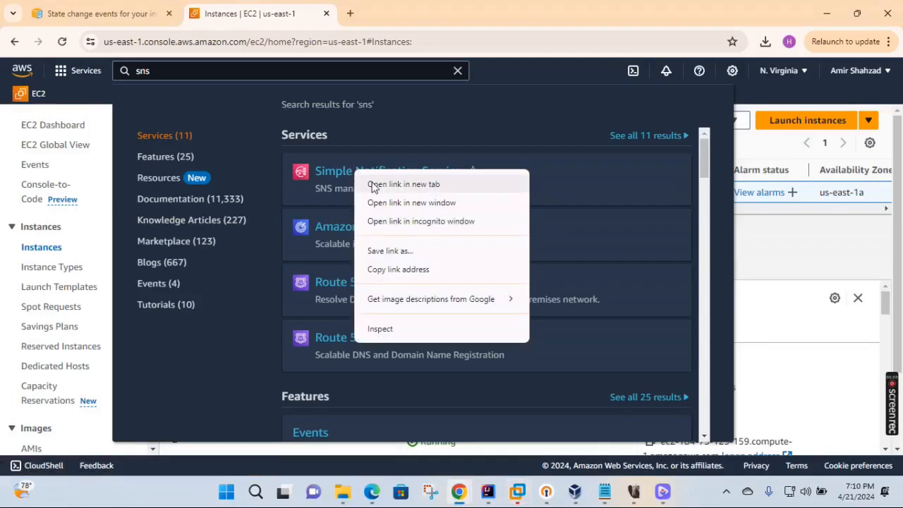
{"action": "left_click", "coordinate": [373, 185]}
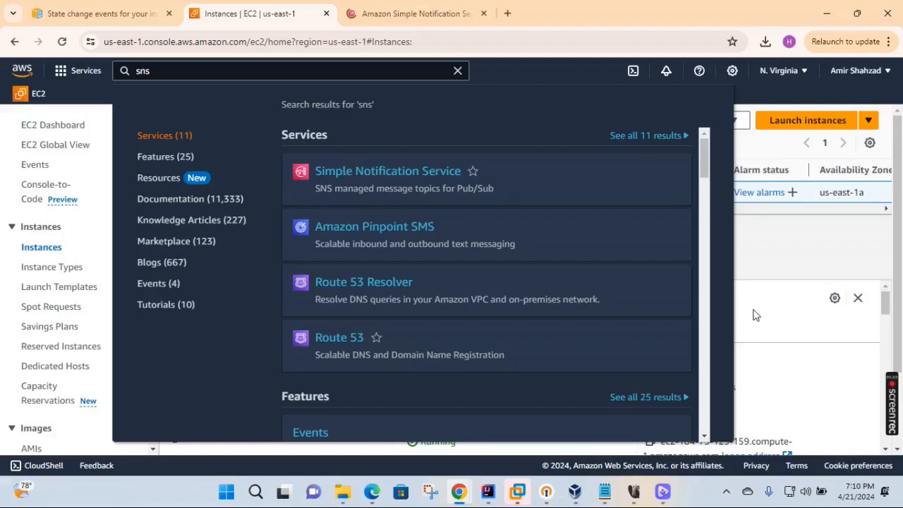
- Enter MyTopicEC2 as the new SNS topic name and continue to the full form
{"action": "key", "text": "ctrl+Tab"}
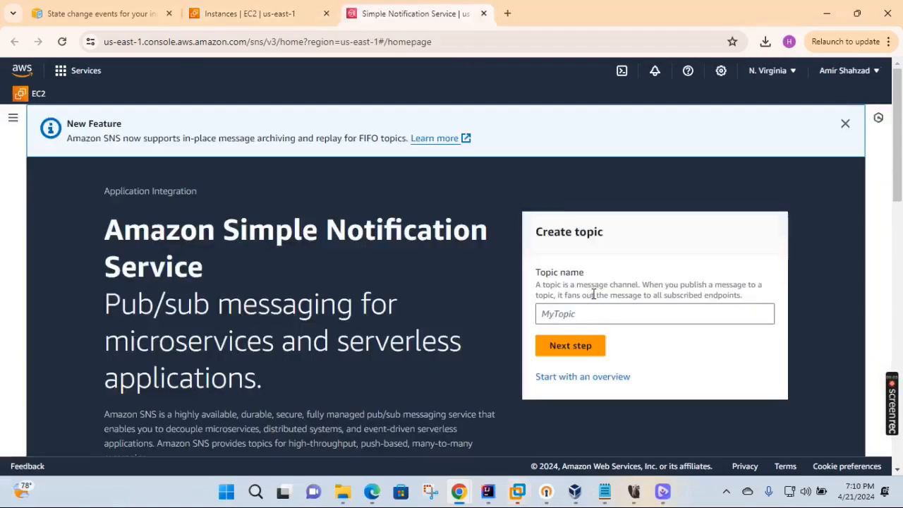
{"action": "left_click", "coordinate": [562, 316]}
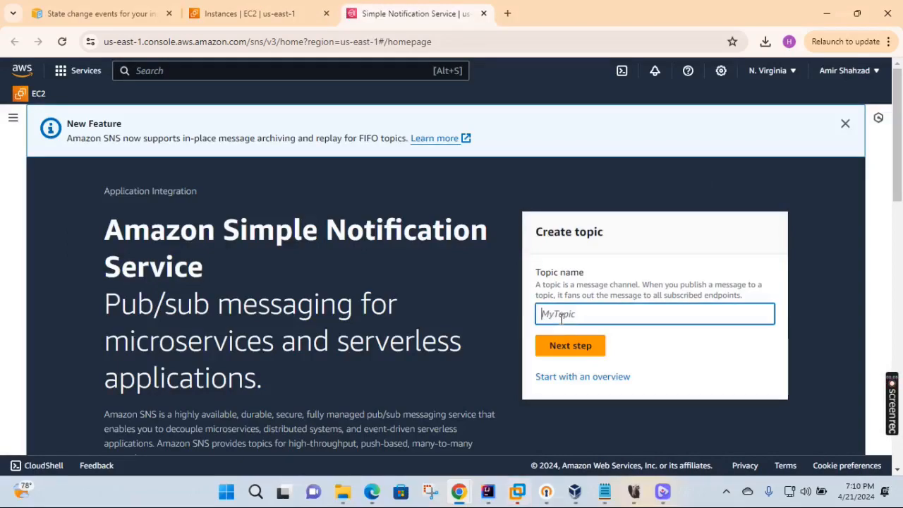
{"action": "type", "text": "MyTopicEC2"}
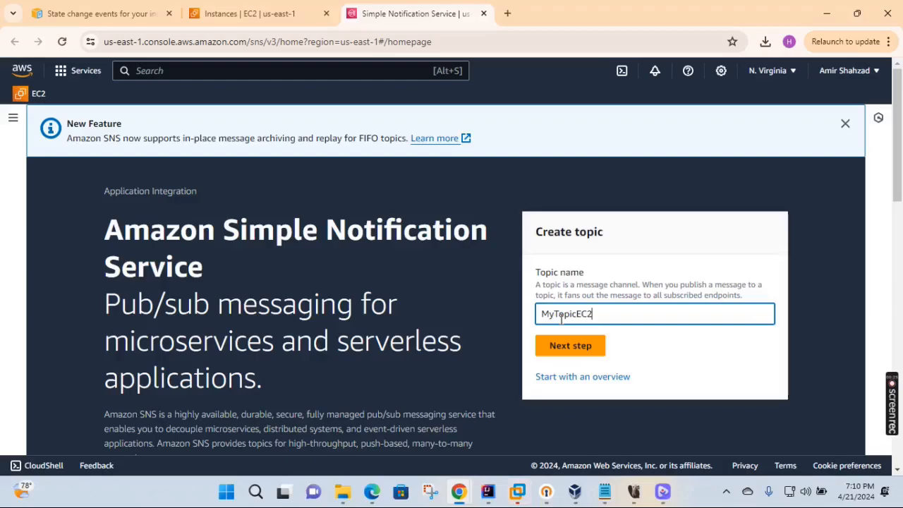
{"action": "left_click", "coordinate": [570, 349]}
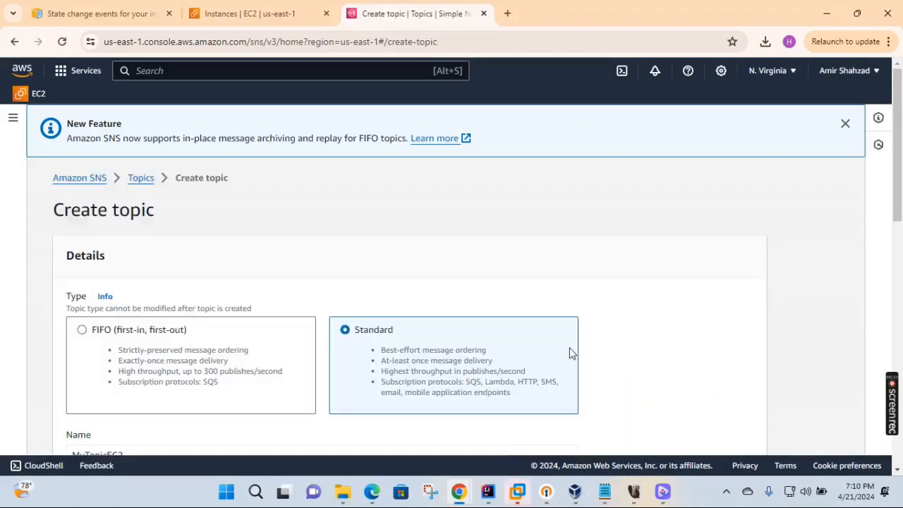
- Set display name 'Ec2 Topic For State Change' and create the Standard topic
{"action": "scroll", "coordinate": [451, 262], "scroll_direction": "down", "scroll_amount": 3}
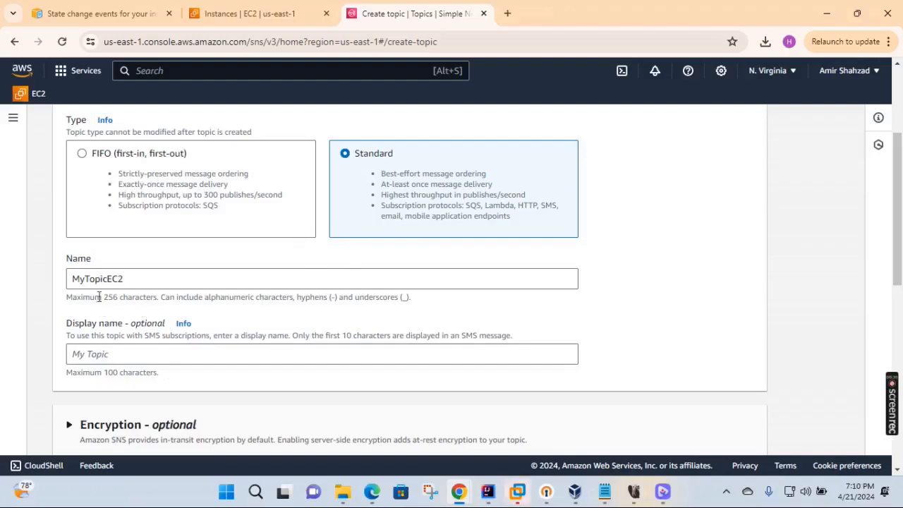
{"action": "left_click", "coordinate": [125, 356]}
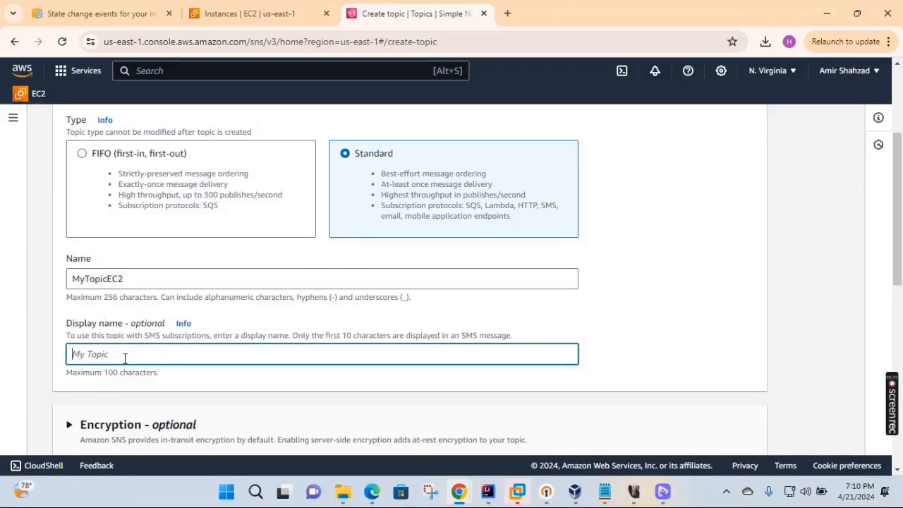
{"action": "type", "text": "Ec2 Topic For Sta"}
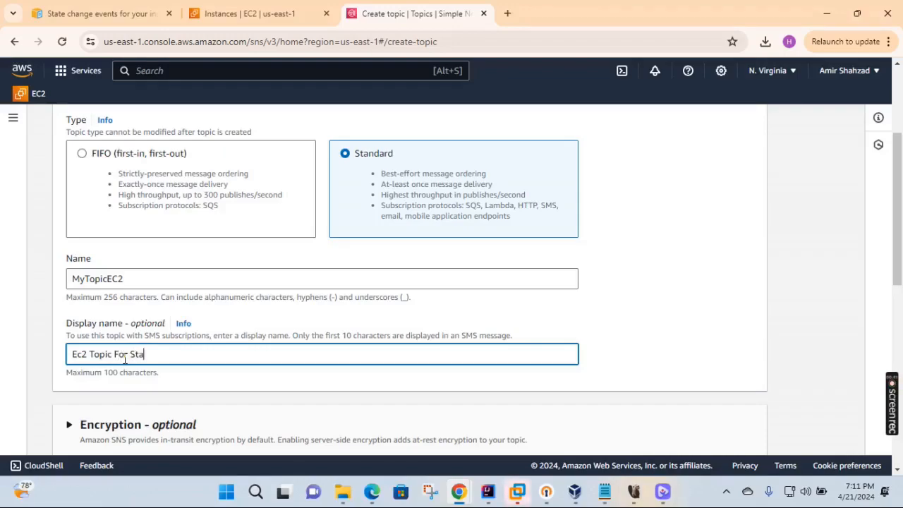
{"action": "type", "text": "te Change"}
{"action": "scroll", "coordinate": [461, 286], "scroll_direction": "down", "scroll_amount": 6}
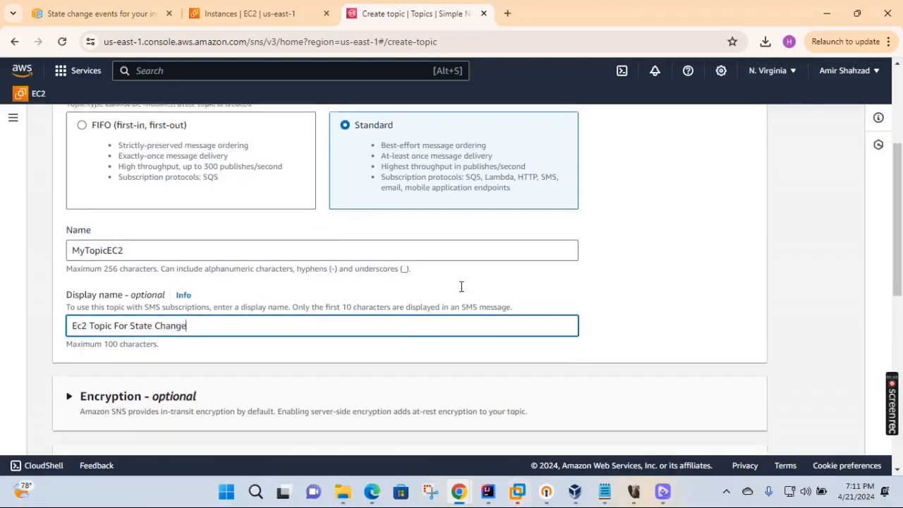
{"action": "scroll", "coordinate": [461, 286], "scroll_direction": "down", "scroll_amount": 2}
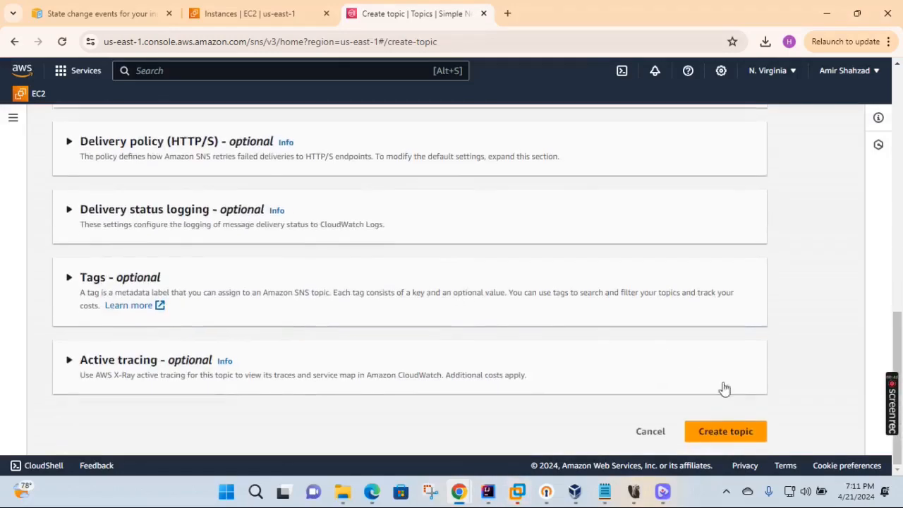
{"action": "left_click", "coordinate": [734, 435]}
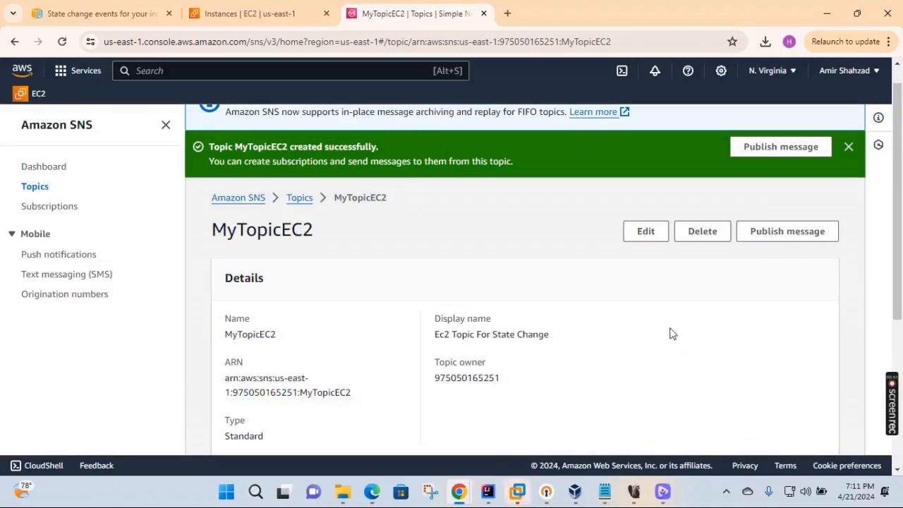
- Dismiss the creation banner and navigate through Topics to the Subscriptions list
{"action": "left_click", "coordinate": [849, 146]}
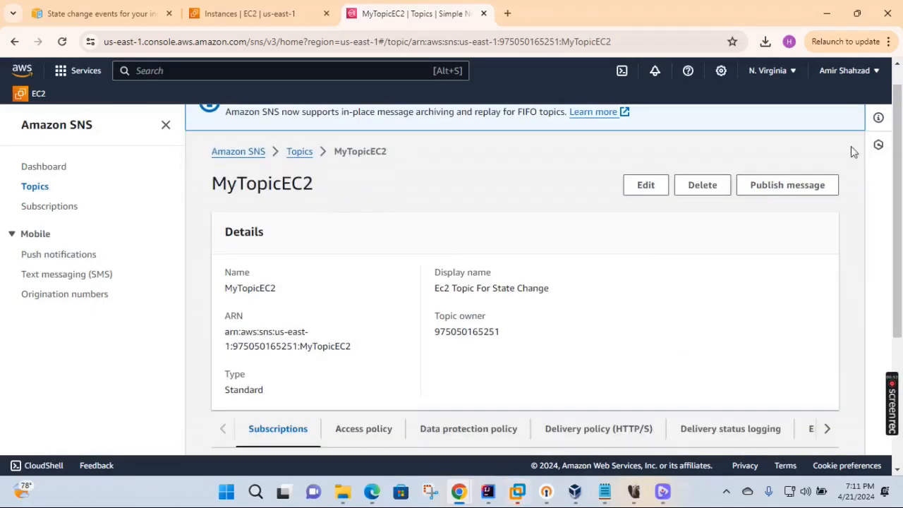
{"action": "left_click", "coordinate": [39, 188]}
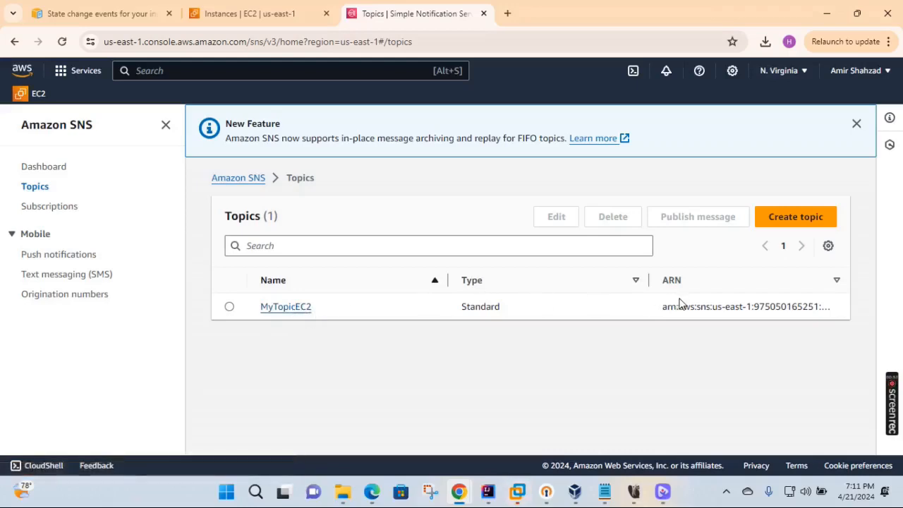
{"action": "left_click", "coordinate": [63, 206]}
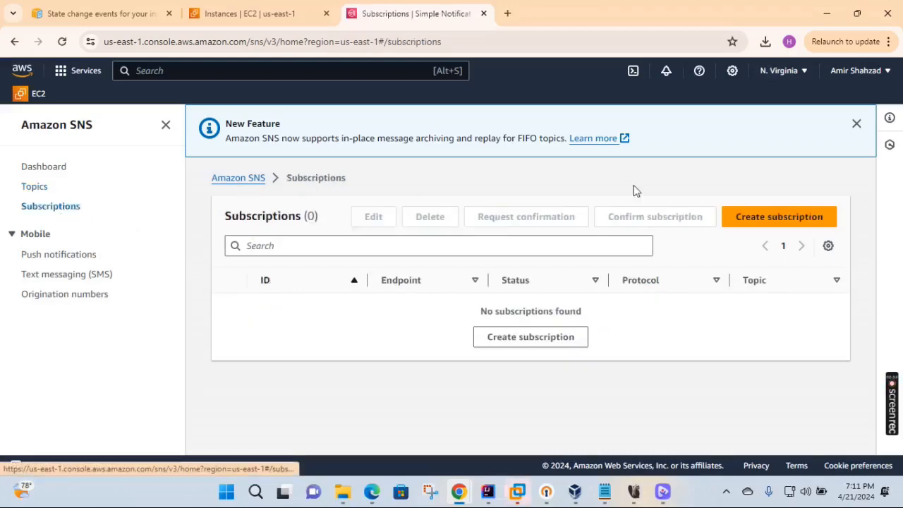
- Start a new subscription with Email protocol and the user's Gmail address as endpoint
{"action": "left_click", "coordinate": [788, 218]}
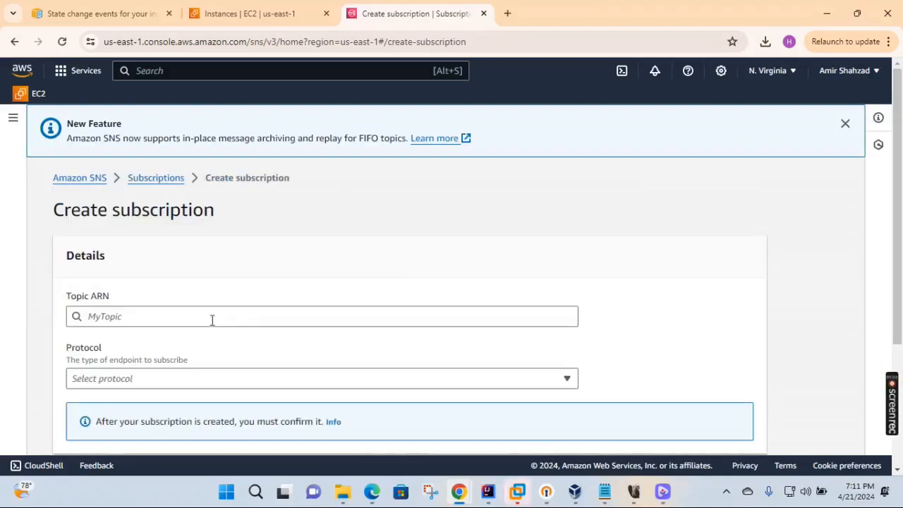
{"action": "scroll", "coordinate": [338, 293], "scroll_direction": "down", "scroll_amount": 2}
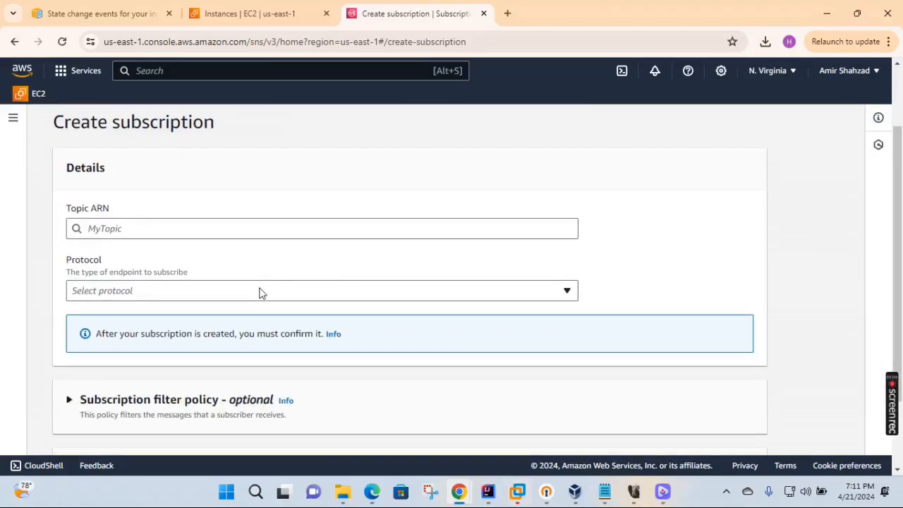
{"action": "left_click", "coordinate": [260, 293]}
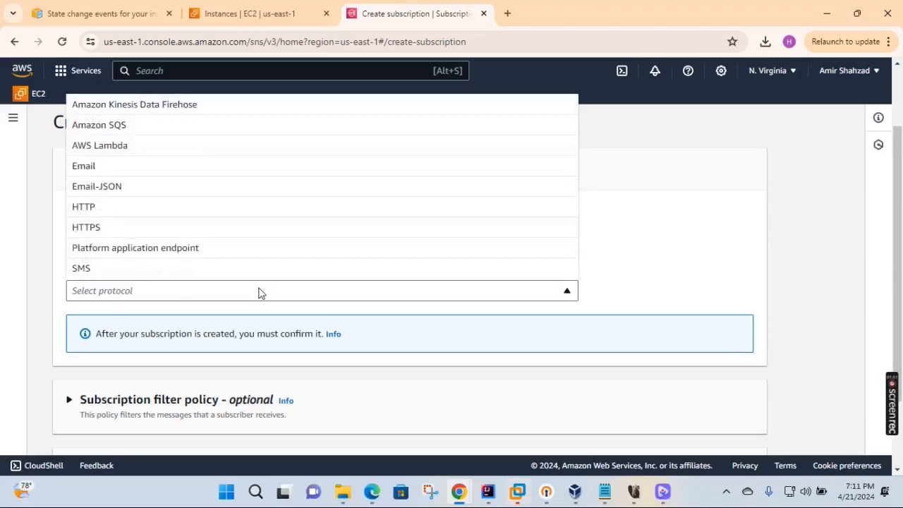
{"action": "left_click", "coordinate": [91, 169]}
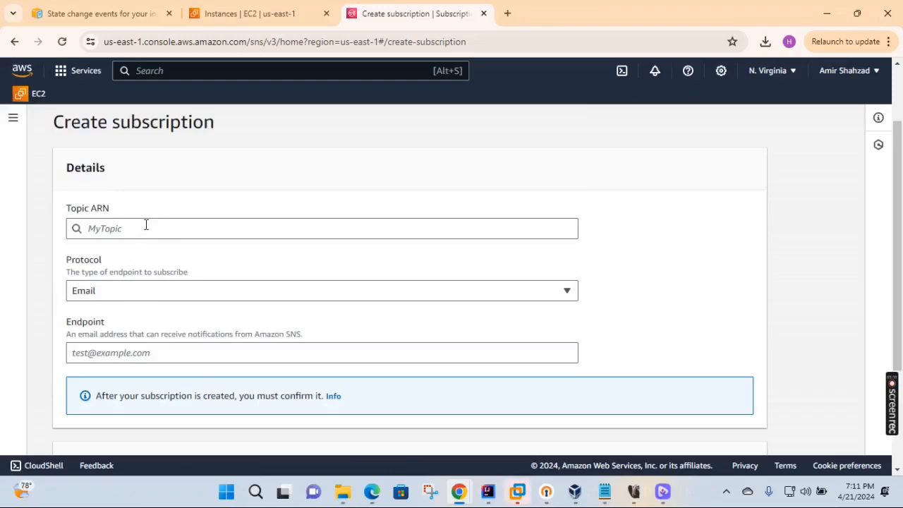
{"action": "scroll", "coordinate": [157, 269], "scroll_direction": "down", "scroll_amount": 2}
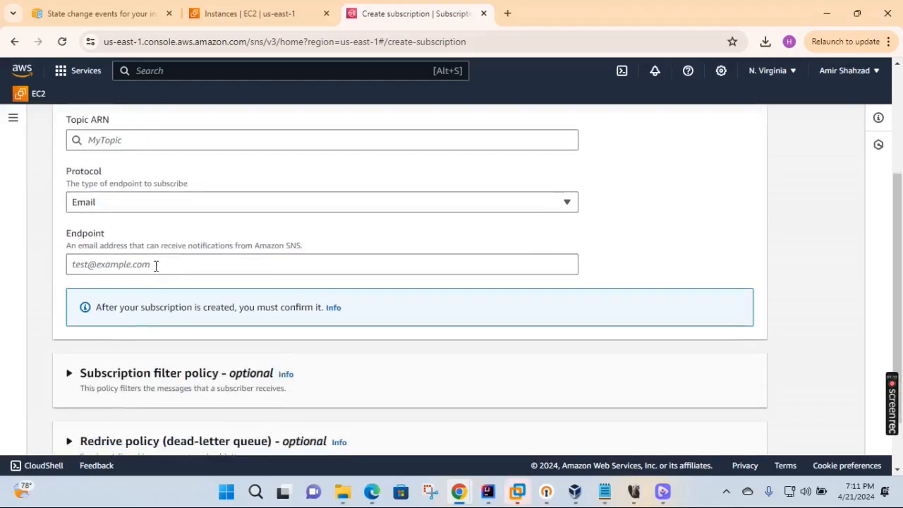
{"action": "left_click", "coordinate": [156, 266]}
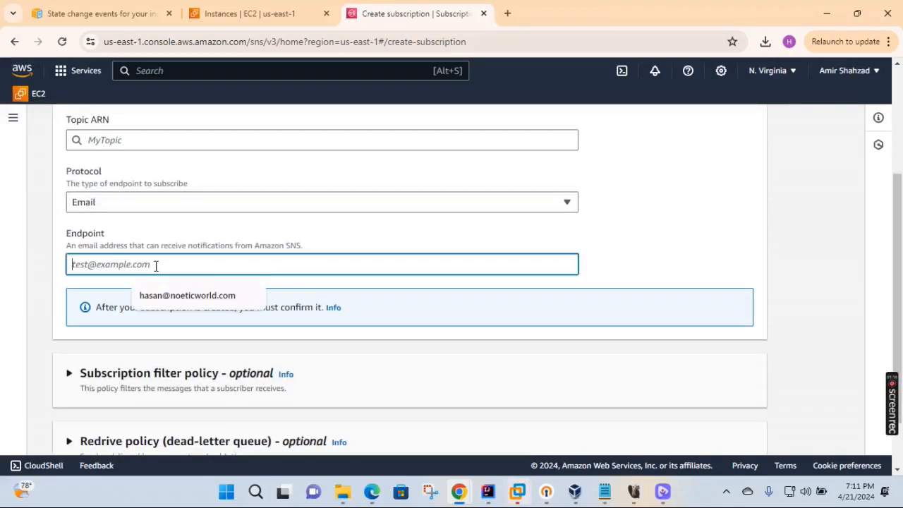
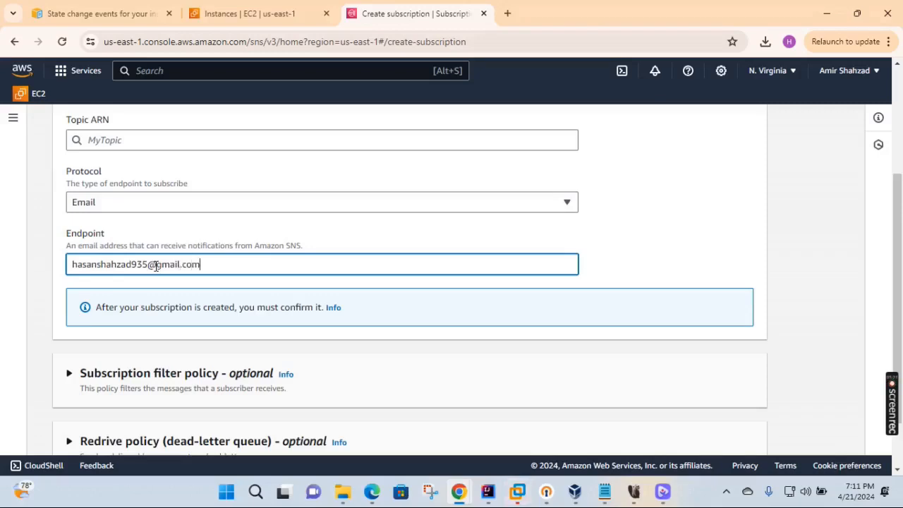
{"action": "left_click", "coordinate": [695, 210]}
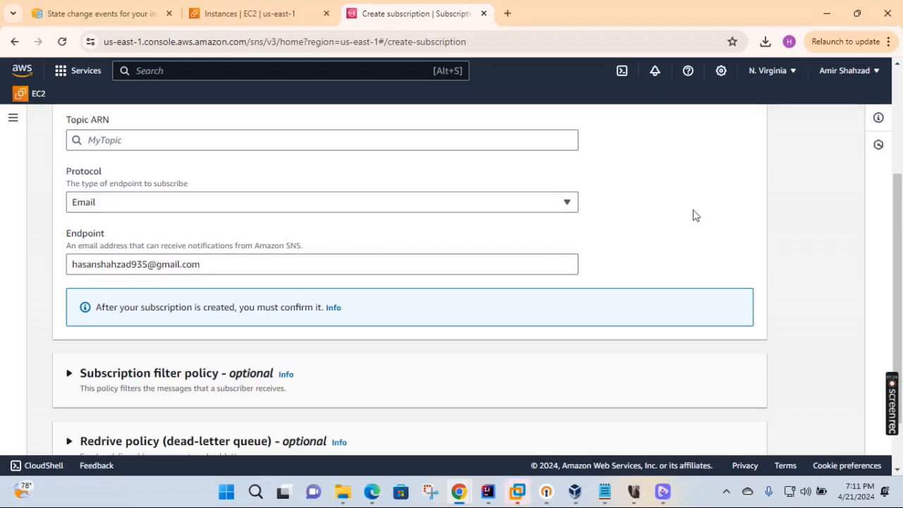
- Select the MyTopicEC2 topic ARN and create the email subscription
{"action": "scroll", "coordinate": [328, 239], "scroll_direction": "down", "scroll_amount": 1}
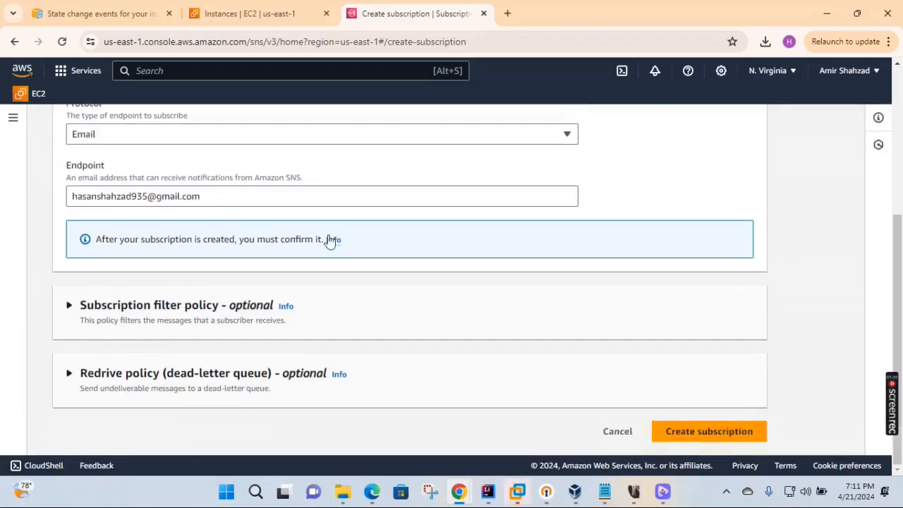
{"action": "left_click", "coordinate": [702, 439]}
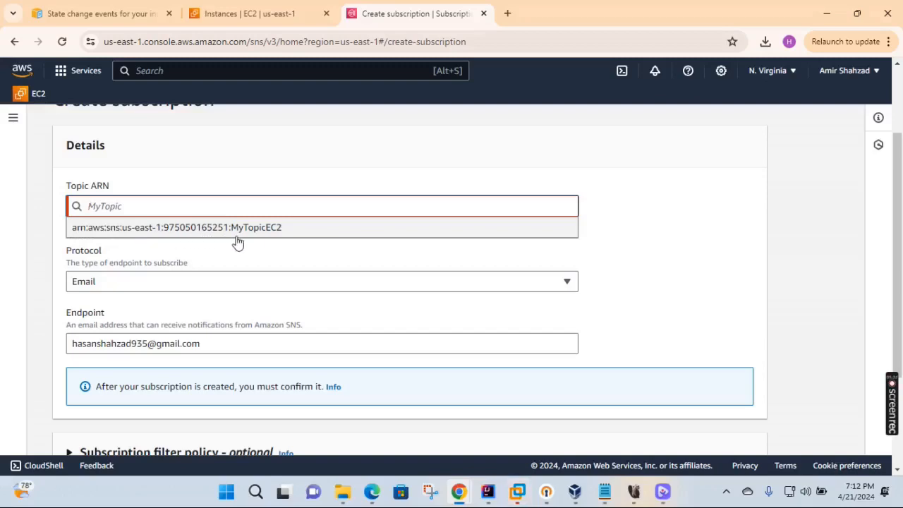
{"action": "left_click", "coordinate": [253, 230]}
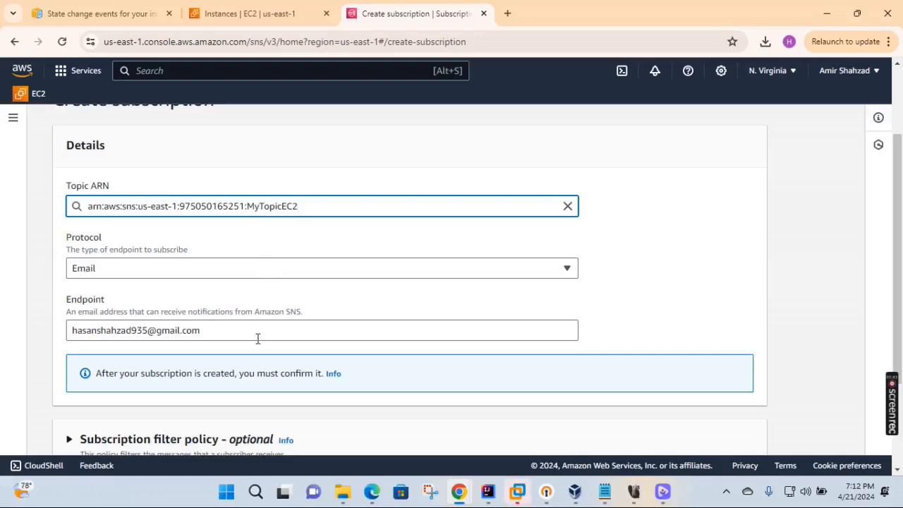
{"action": "scroll", "coordinate": [299, 322], "scroll_direction": "down", "scroll_amount": 2}
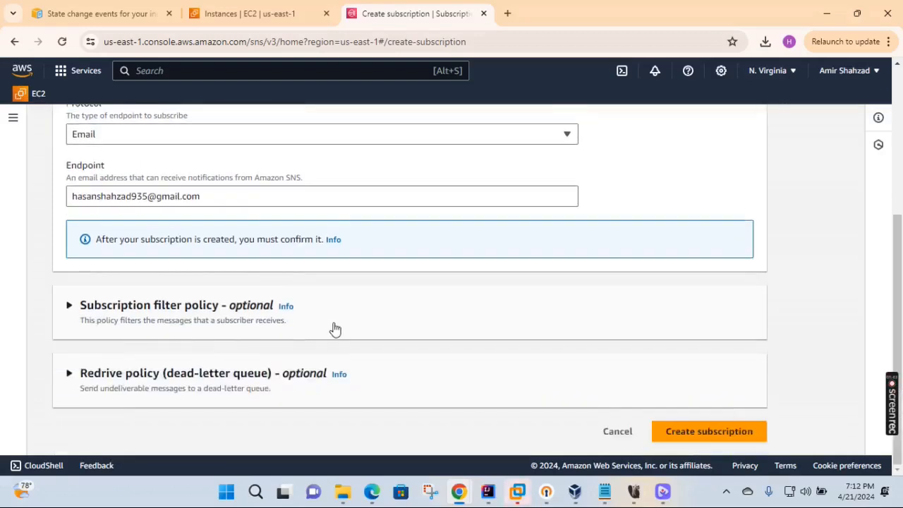
{"action": "left_click", "coordinate": [716, 433]}
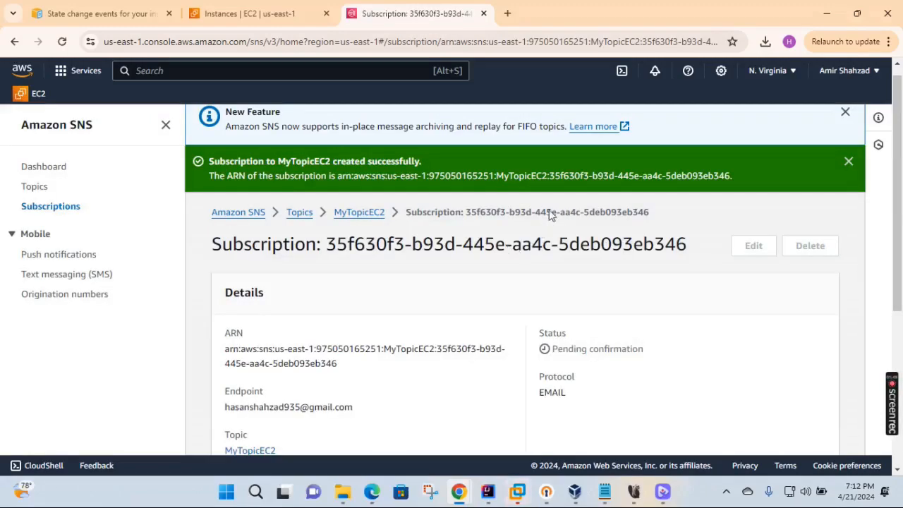
- Dismiss the success banner, reopen Subscriptions, and check the status reads Pending confirmation
{"action": "left_click", "coordinate": [850, 164]}
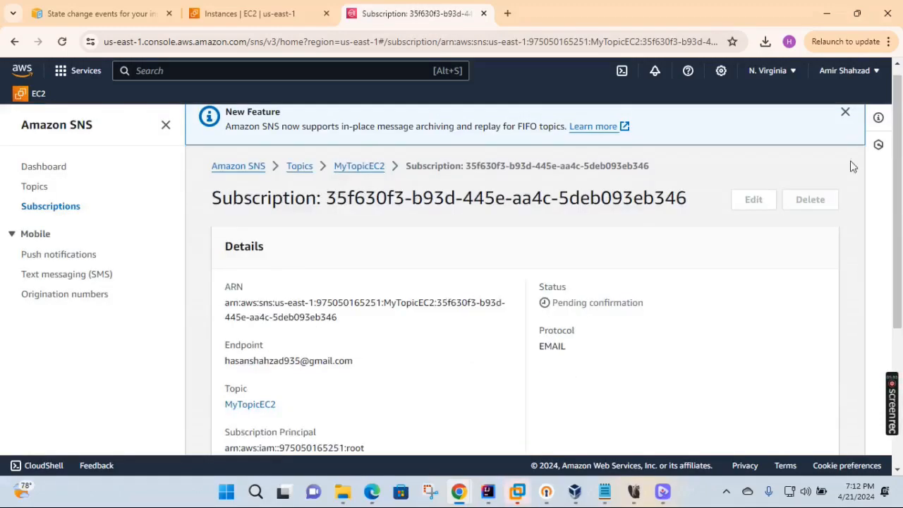
{"action": "scroll", "coordinate": [429, 219], "scroll_direction": "down", "scroll_amount": 3}
{"action": "scroll", "coordinate": [428, 219], "scroll_direction": "up", "scroll_amount": 3}
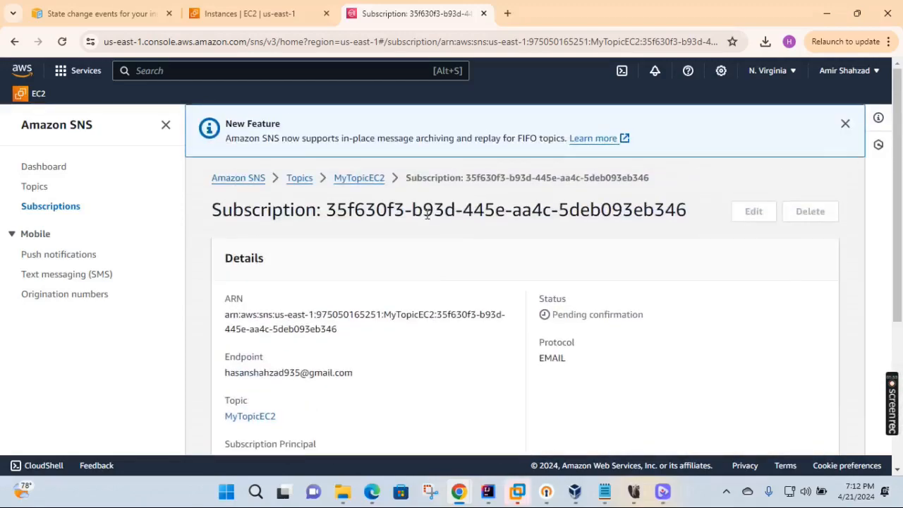
{"action": "left_click", "coordinate": [53, 208]}
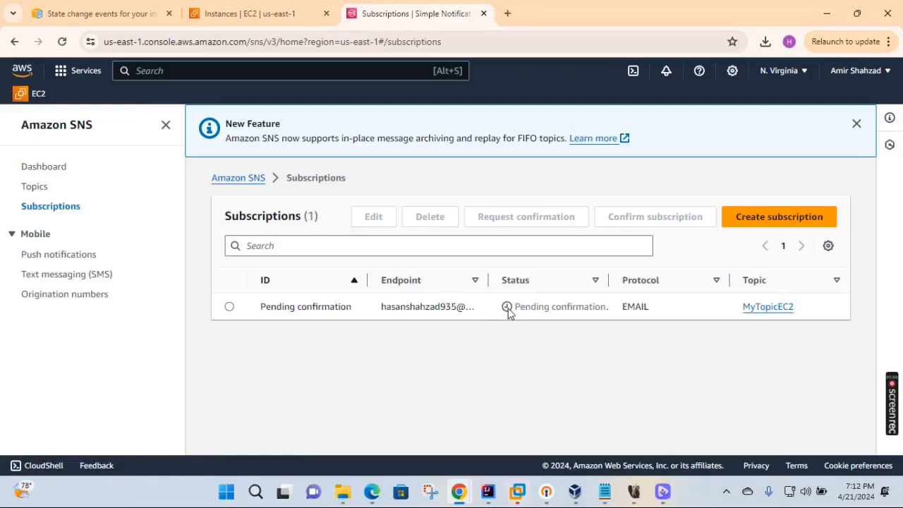
{"action": "left_click_drag", "start_coordinate": [514, 306], "coordinate": [613, 317]}
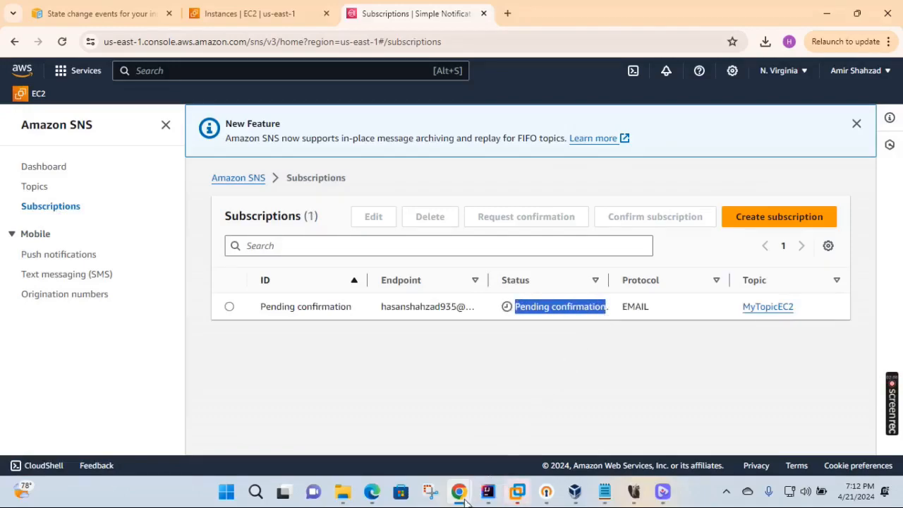
- In Gmail, open the AWS confirmation email and follow its confirm-subscription link
{"action": "mouse_move", "coordinate": [465, 500]}
{"action": "left_click", "coordinate": [839, 427]}
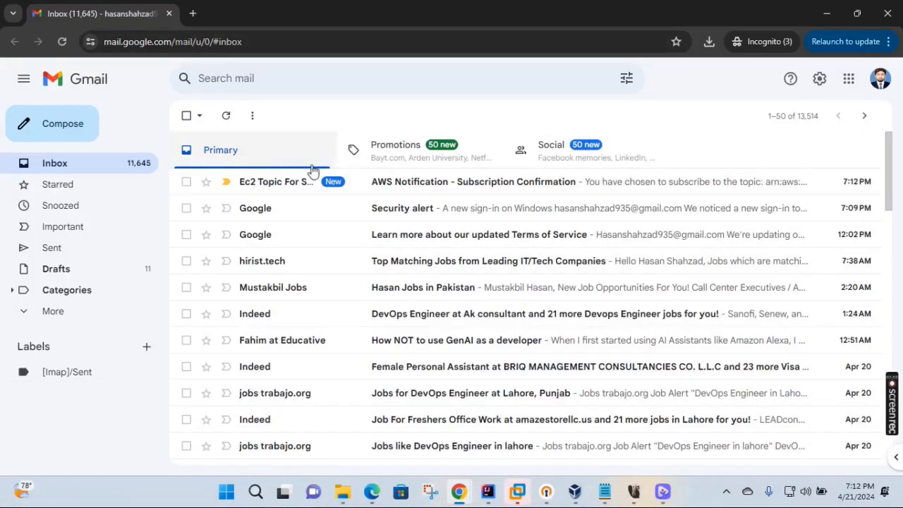
{"action": "left_click", "coordinate": [498, 185]}
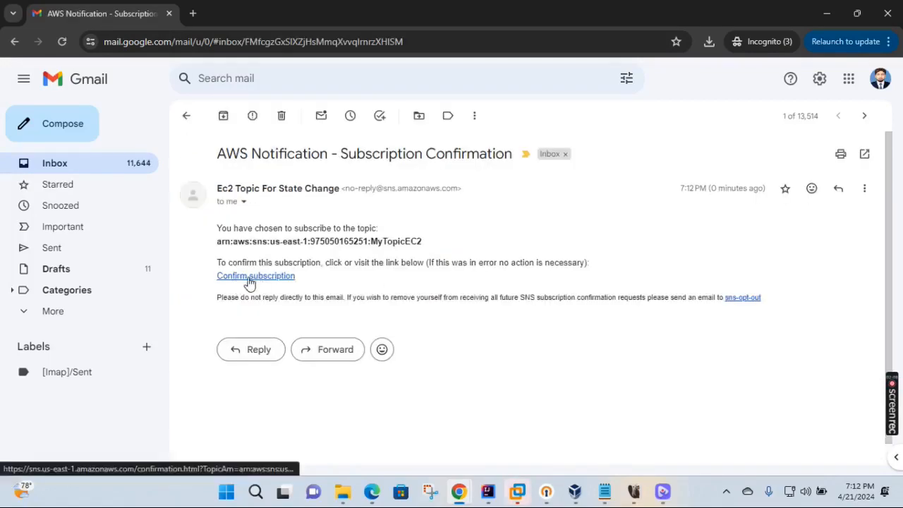
{"action": "left_click", "coordinate": [250, 277]}
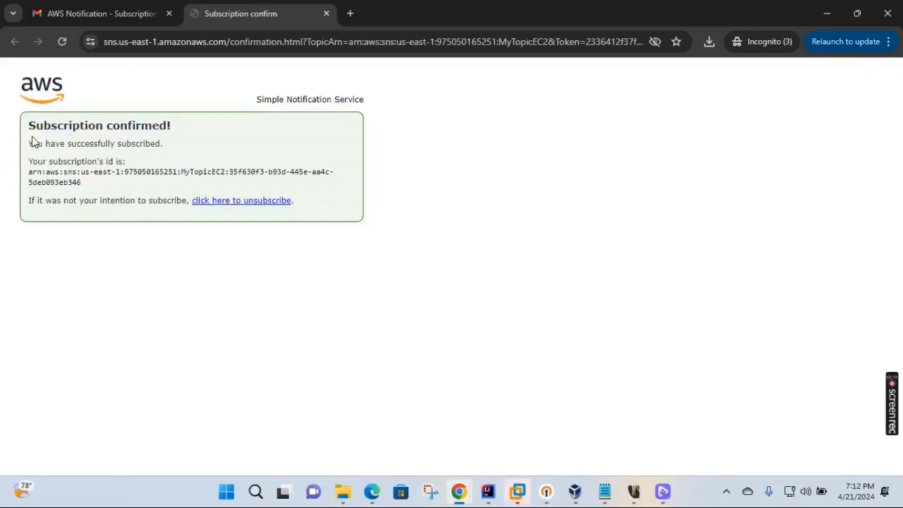
- Check the Subscription confirmed! page, then return to the SNS subscriptions window
{"action": "left_click_drag", "start_coordinate": [29, 125], "coordinate": [182, 130]}
{"action": "left_click", "coordinate": [233, 138]}
{"action": "mouse_move", "coordinate": [460, 492]}
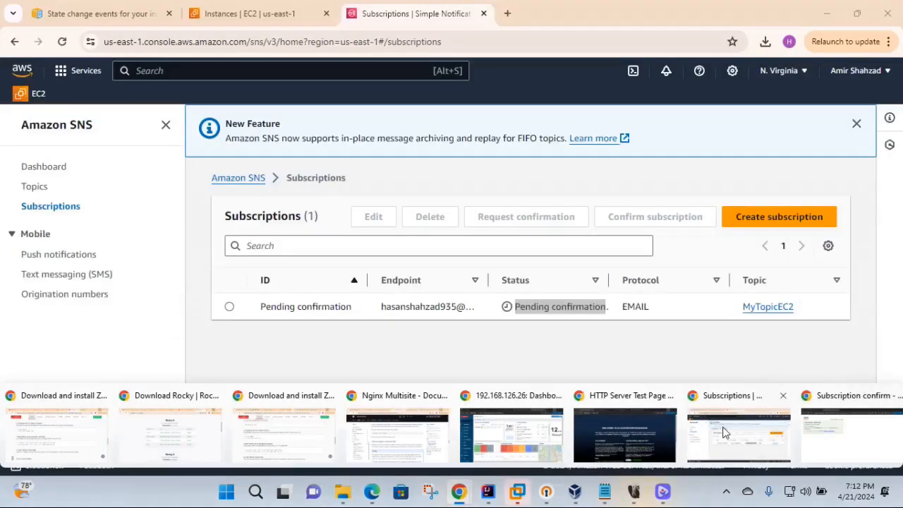
{"action": "left_click", "coordinate": [723, 433]}
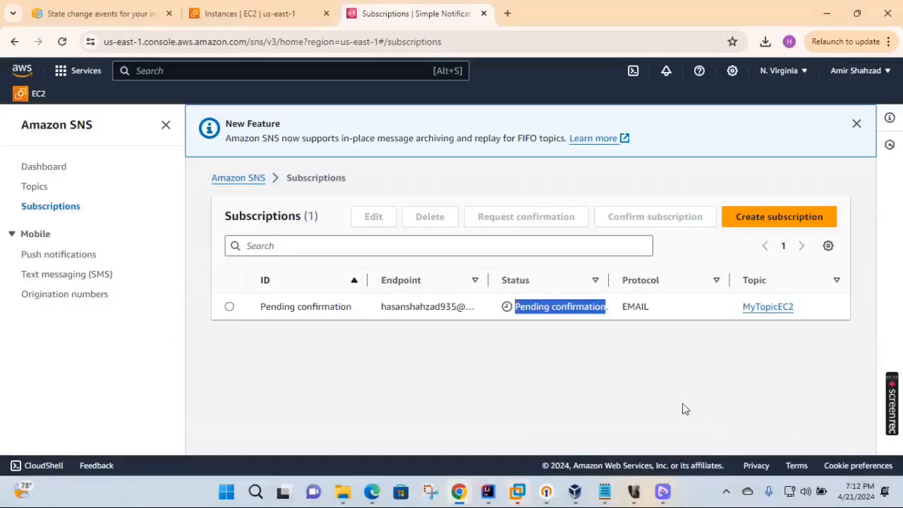
- Reload the Subscriptions list via Topics and verify the MyTopicEC2 email subscription shows Confirmed
{"action": "left_click", "coordinate": [522, 319]}
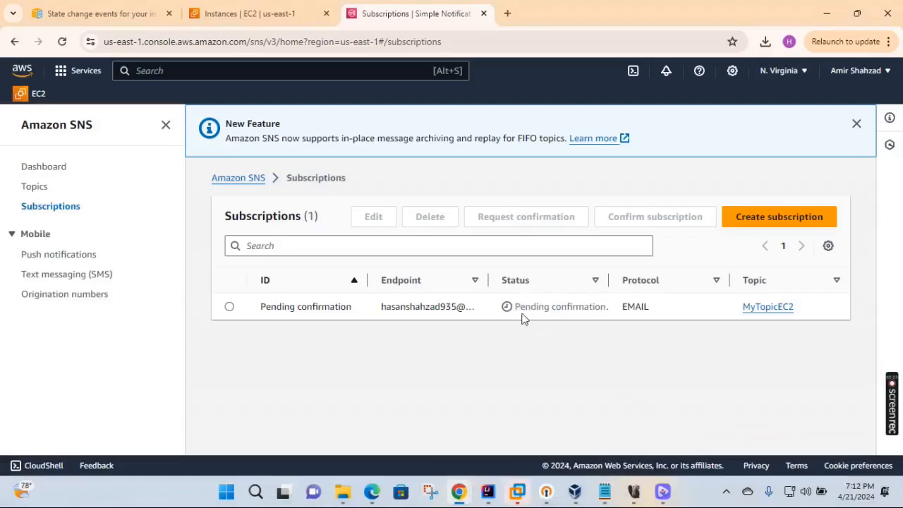
{"action": "left_click", "coordinate": [40, 186]}
{"action": "left_click", "coordinate": [42, 209]}
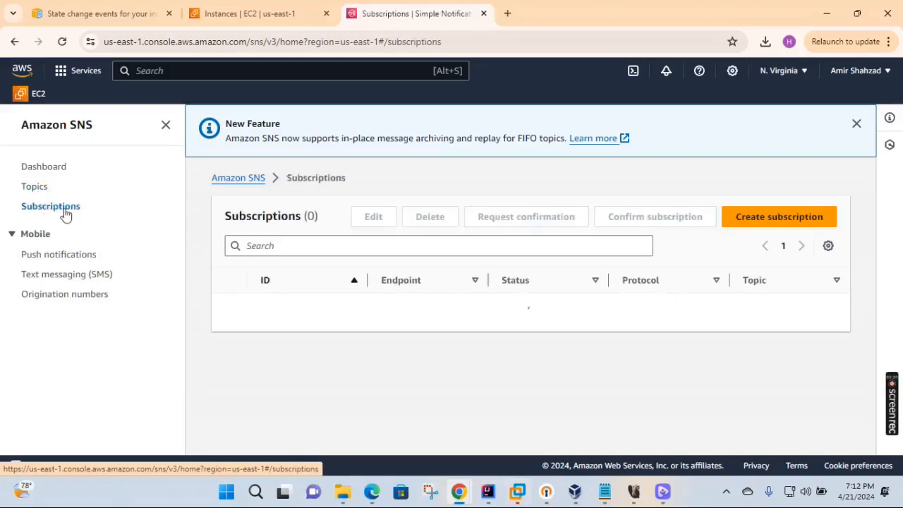
{"action": "left_click_drag", "start_coordinate": [552, 305], "coordinate": [505, 307]}
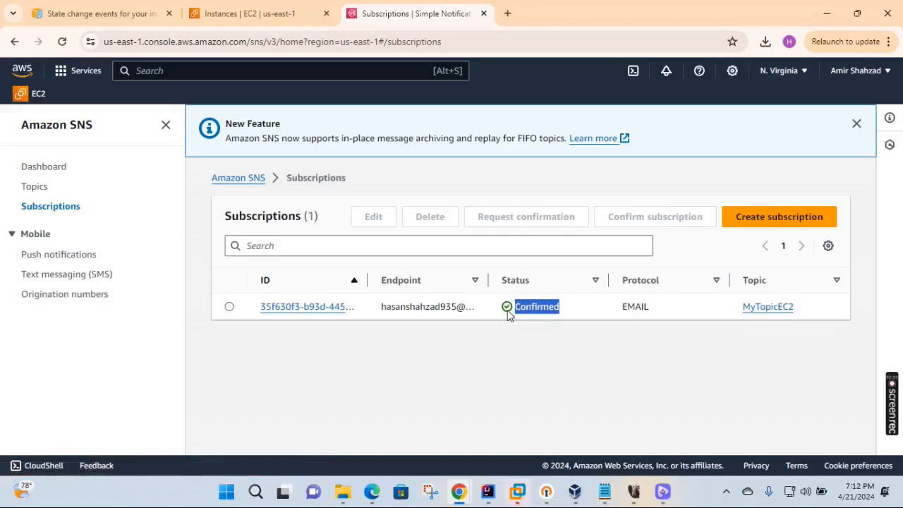
{"action": "left_click", "coordinate": [512, 364]}
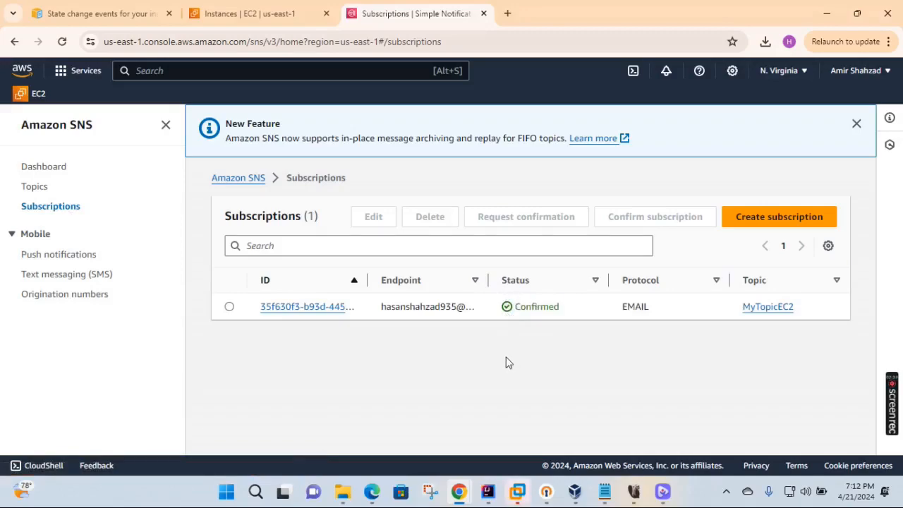
{"action": "left_click", "coordinate": [240, 72]}
- Search the console for 'event' and open Amazon EventBridge
{"action": "type", "text": "enevnt"}
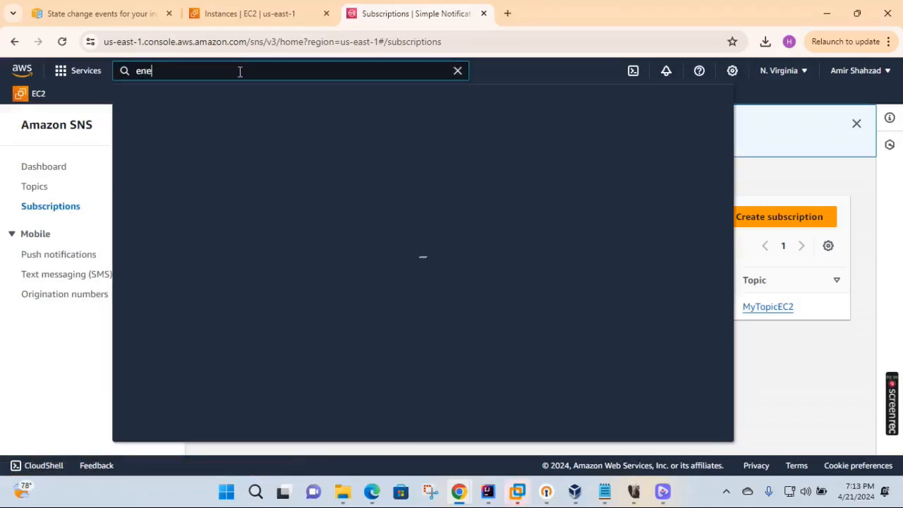
{"action": "key", "text": "BackSpace"}
{"action": "key", "text": "BackSpace"}
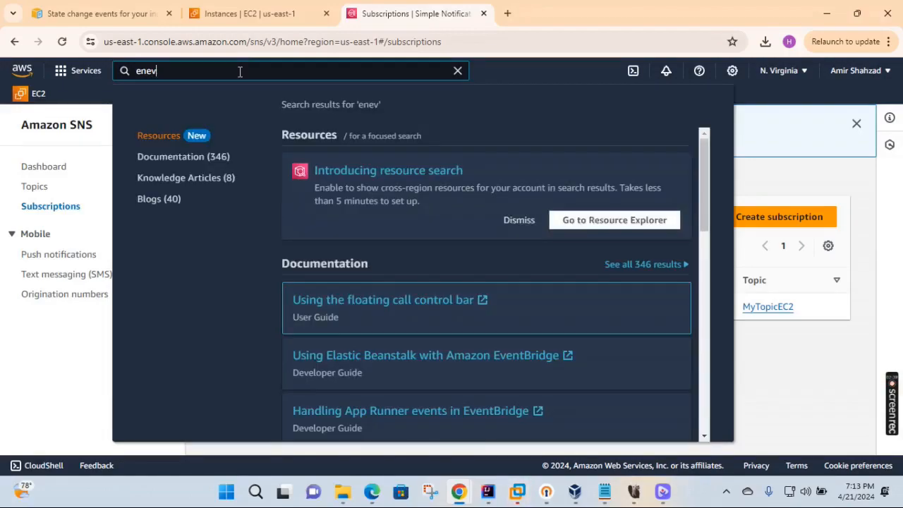
{"action": "key", "text": "BackSpace"}
{"action": "key", "text": "BackSpace"}
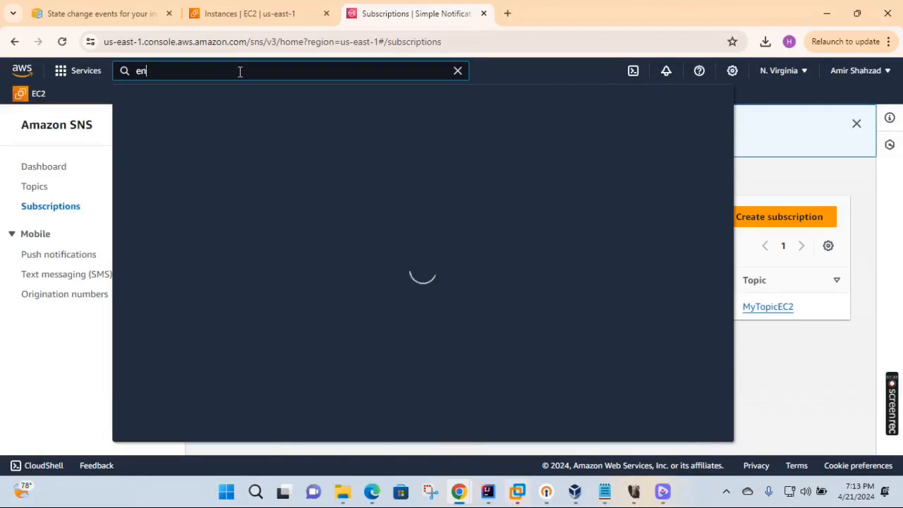
{"action": "type", "text": "vent"}
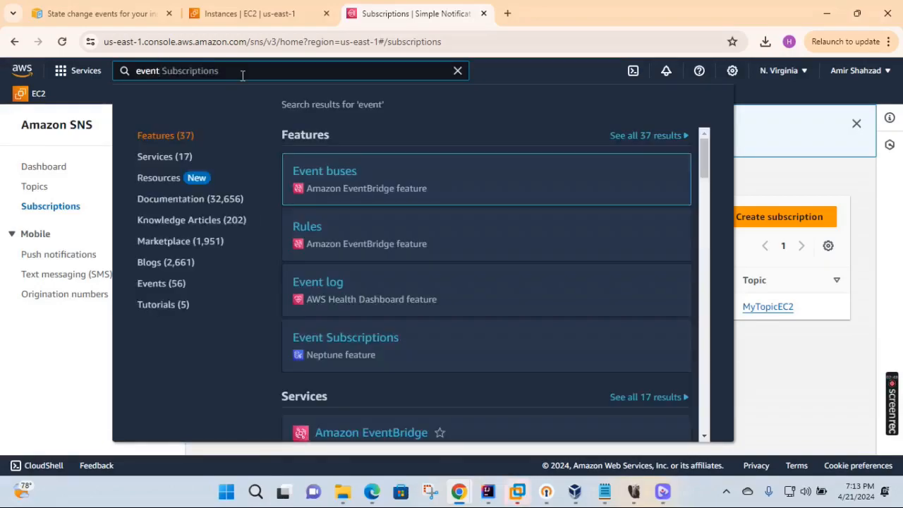
{"action": "scroll", "coordinate": [386, 207], "scroll_direction": "down", "scroll_amount": 3}
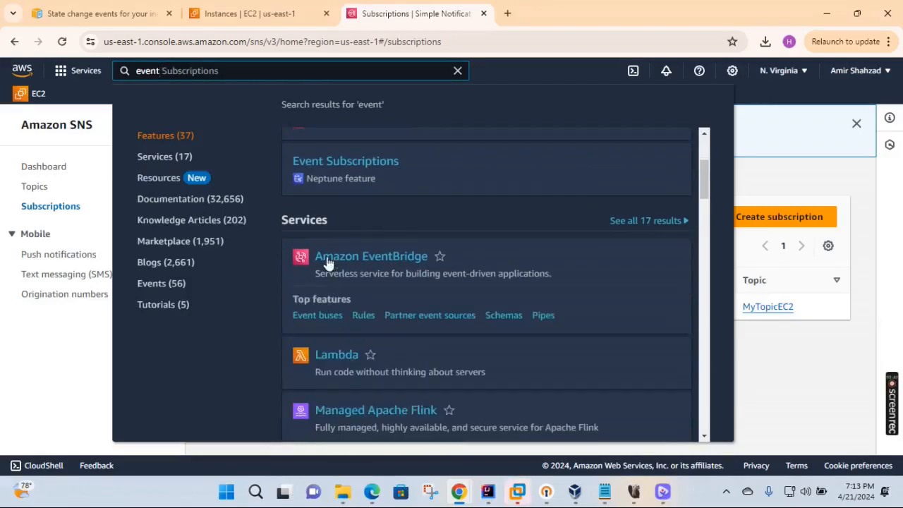
{"action": "left_click", "coordinate": [379, 260]}
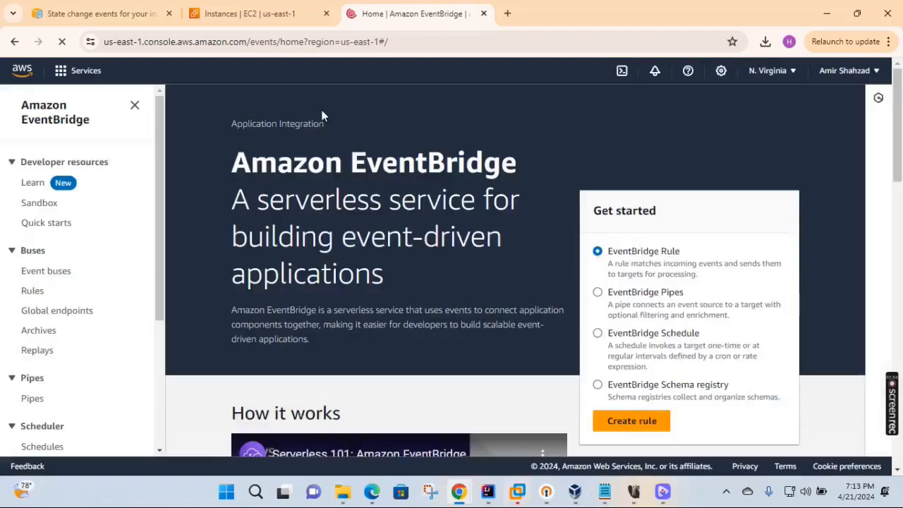
- Open Simple Notification Service in a separate browser tab while staying on EventBridge
{"action": "left_click", "coordinate": [299, 70]}
{"action": "type", "text": "sns"}
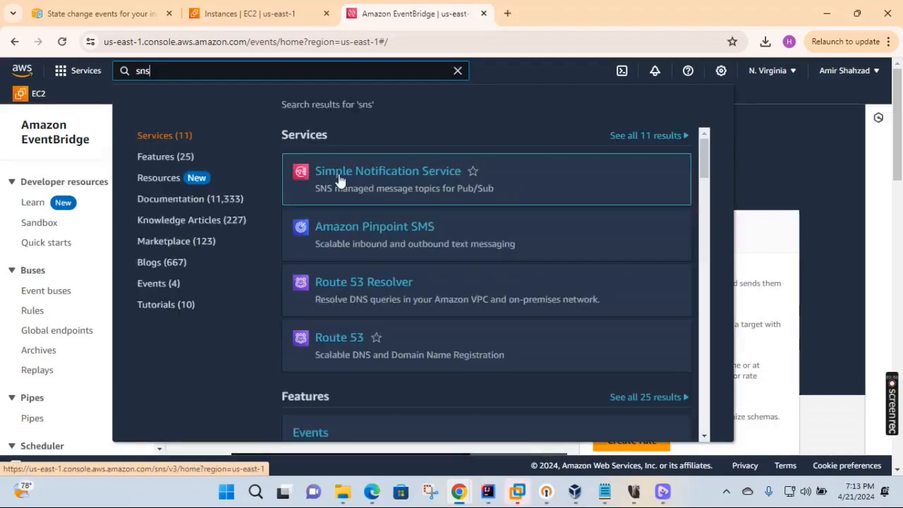
{"action": "right_click", "coordinate": [339, 177]}
{"action": "left_click", "coordinate": [368, 189]}
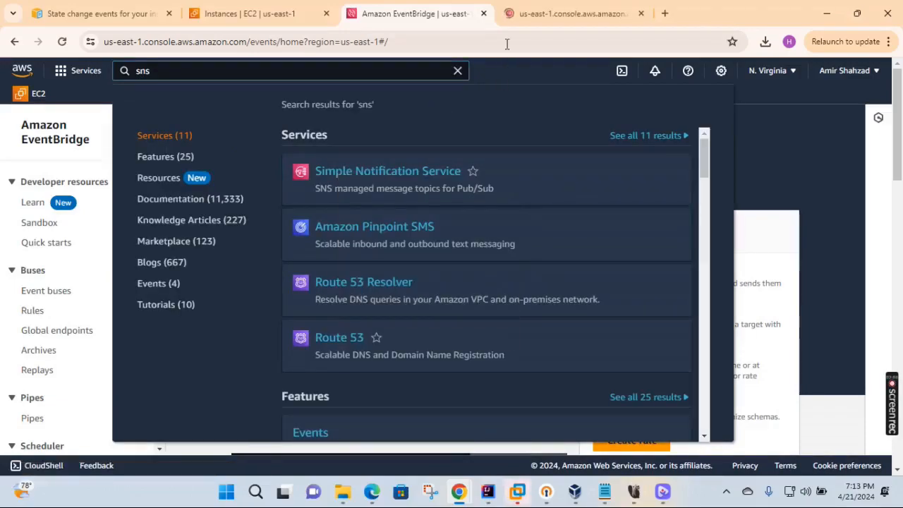
{"action": "left_click", "coordinate": [399, 6]}
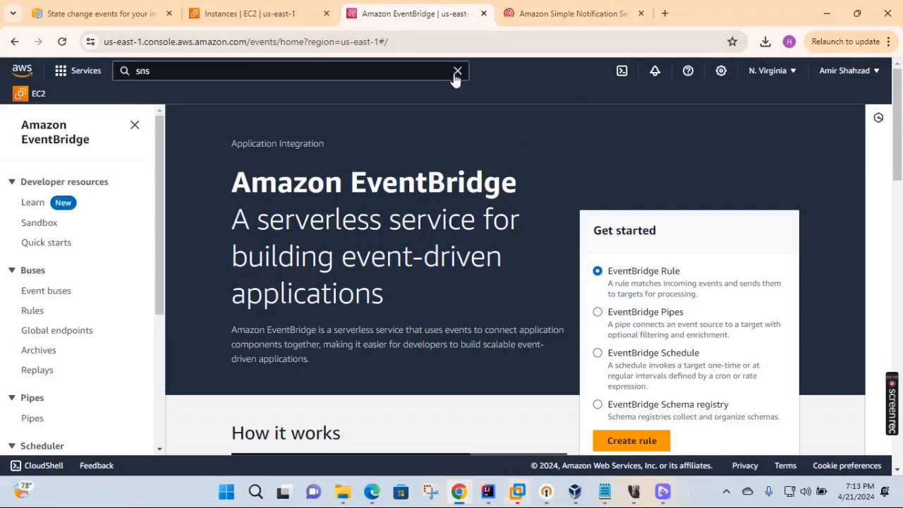
{"action": "scroll", "coordinate": [606, 141], "scroll_direction": "down", "scroll_amount": 3}
{"action": "scroll", "coordinate": [616, 136], "scroll_direction": "up", "scroll_amount": 1}
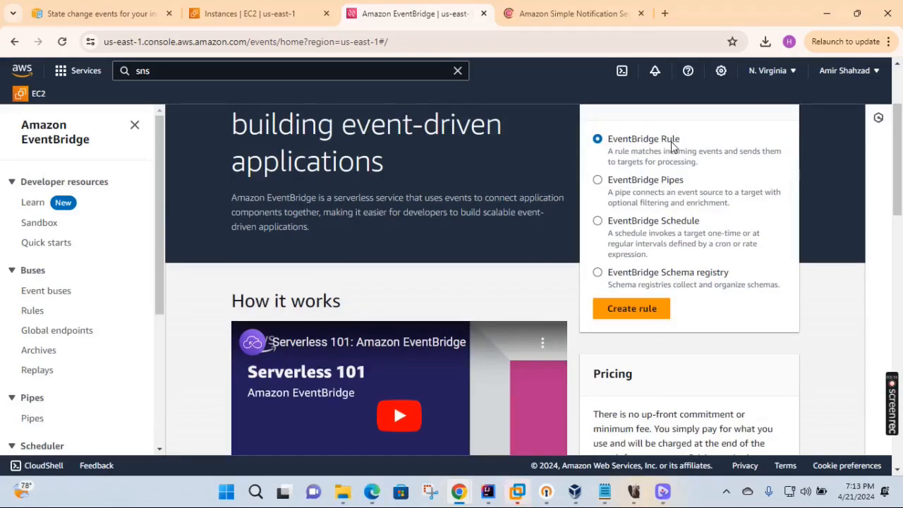
- Create a rule named EC2-Rule-SNS-For-Test, described 'State Change Notification For Test Purpose', and continue
{"action": "left_click", "coordinate": [633, 316]}
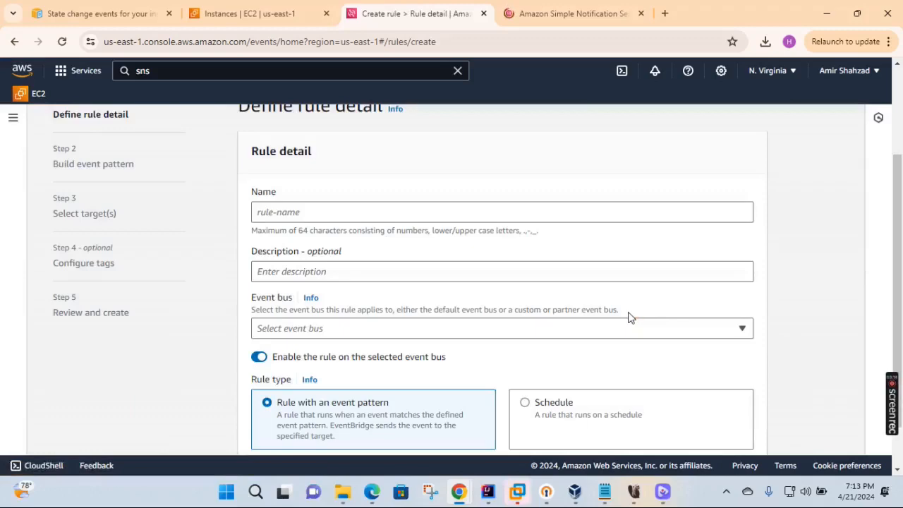
{"action": "left_click", "coordinate": [335, 214]}
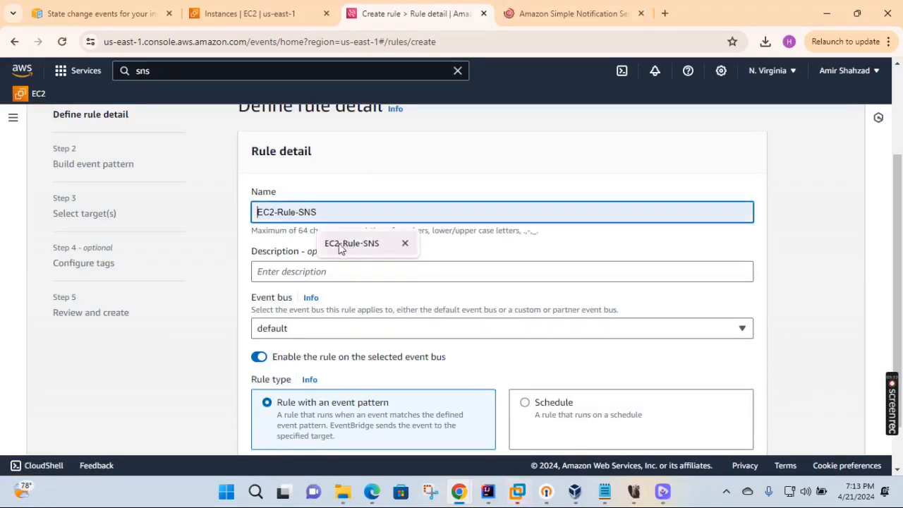
{"action": "left_click", "coordinate": [341, 244]}
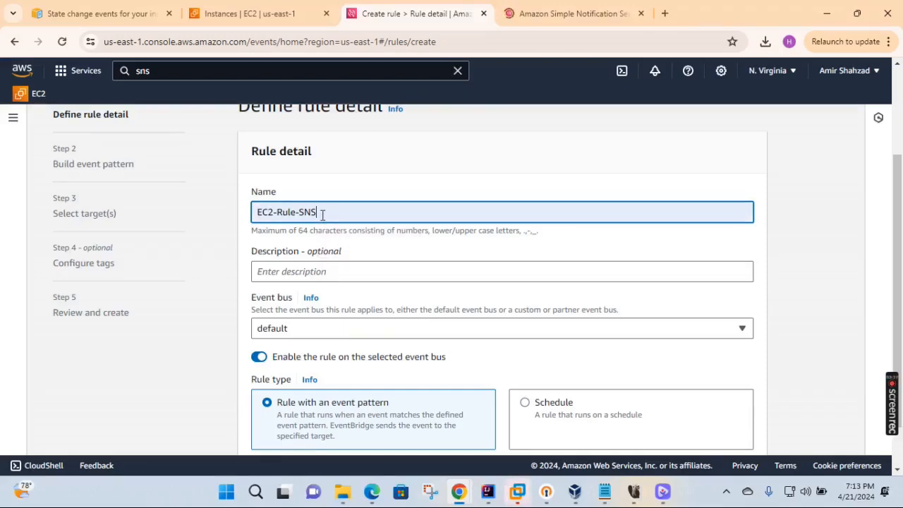
{"action": "type", "text": "-For-Test"}
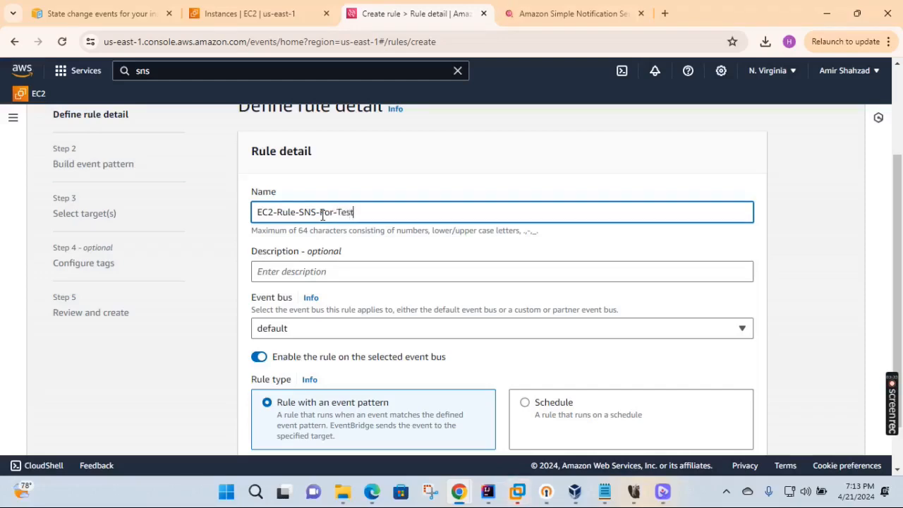
{"action": "left_click", "coordinate": [325, 274]}
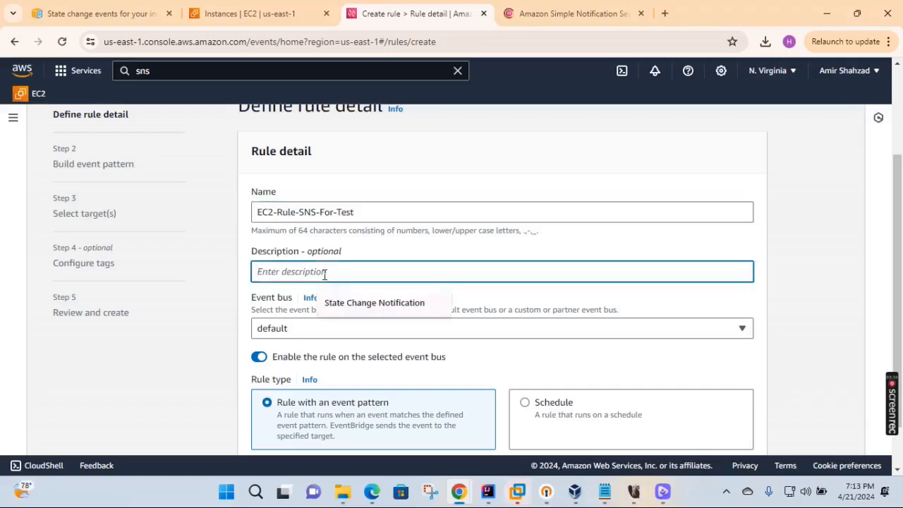
{"action": "left_click", "coordinate": [378, 310]}
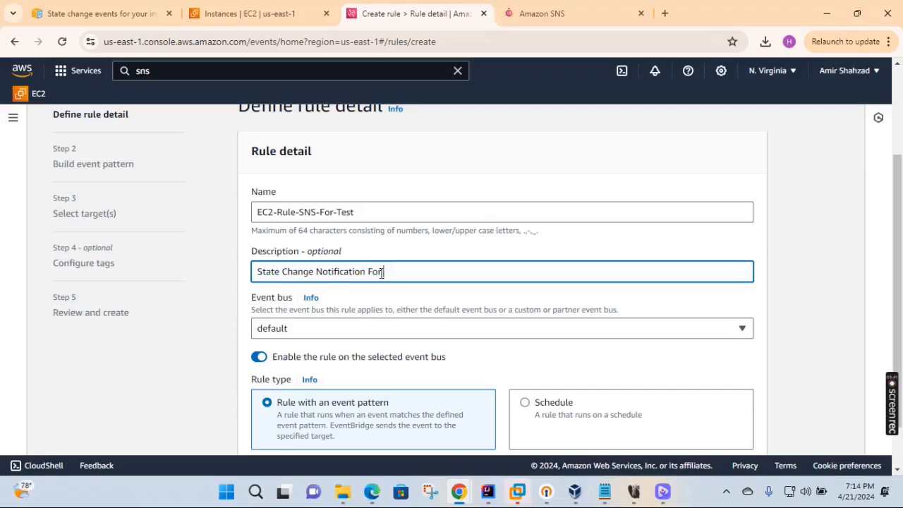
{"action": "type", "text": "For Test P"}
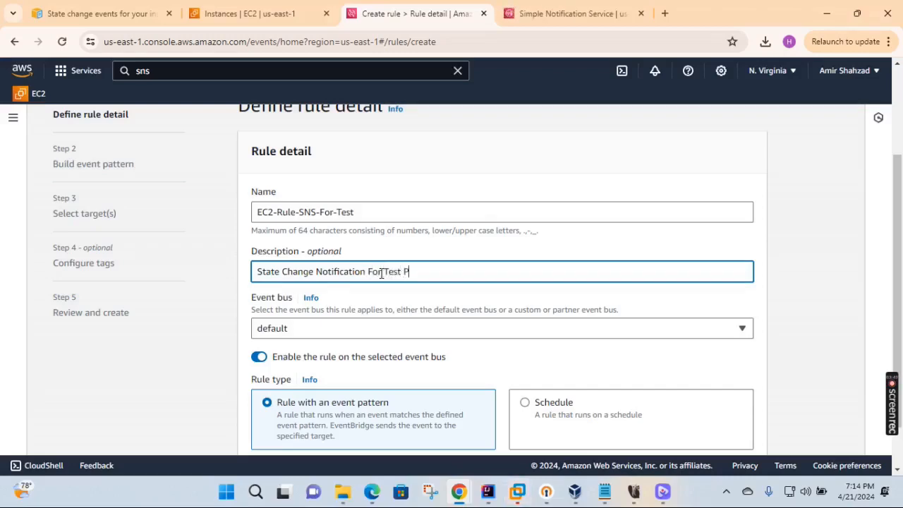
{"action": "type", "text": "urpose"}
{"action": "scroll", "coordinate": [433, 270], "scroll_direction": "down", "scroll_amount": 1}
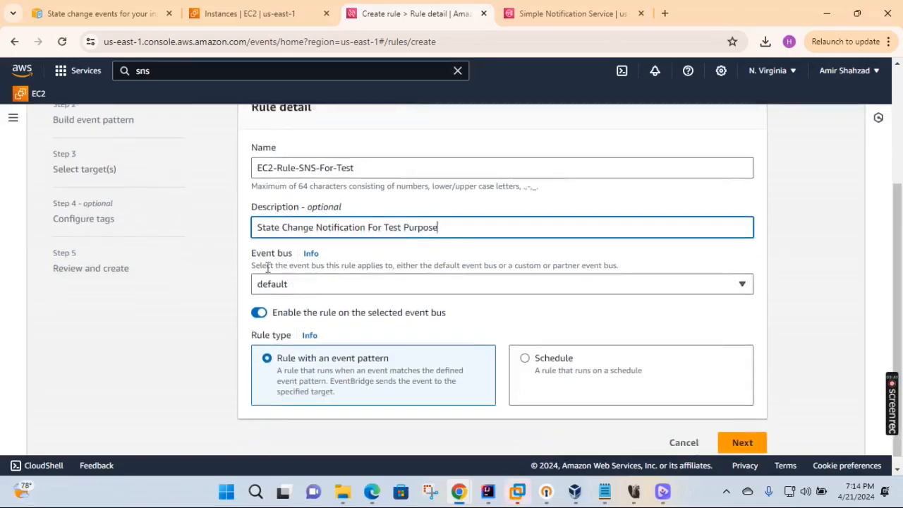
{"action": "scroll", "coordinate": [293, 291], "scroll_direction": "down", "scroll_amount": 1}
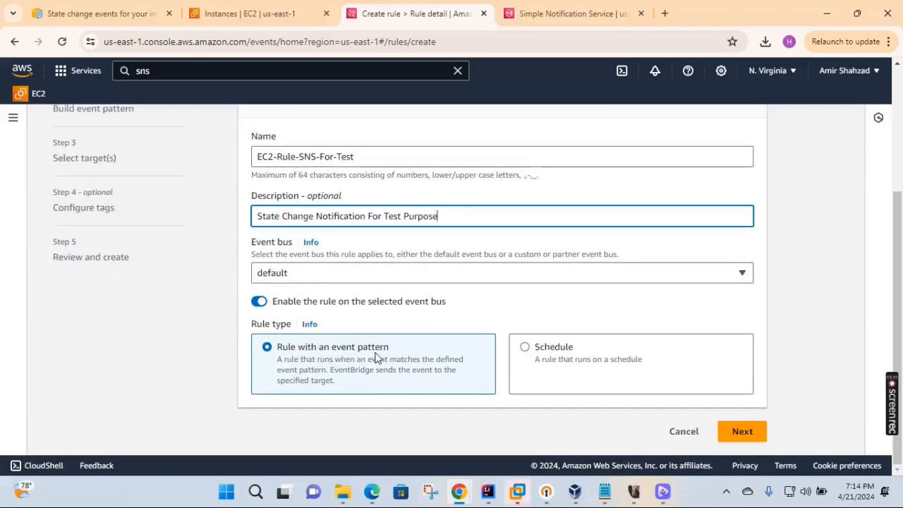
{"action": "left_click", "coordinate": [737, 431]}
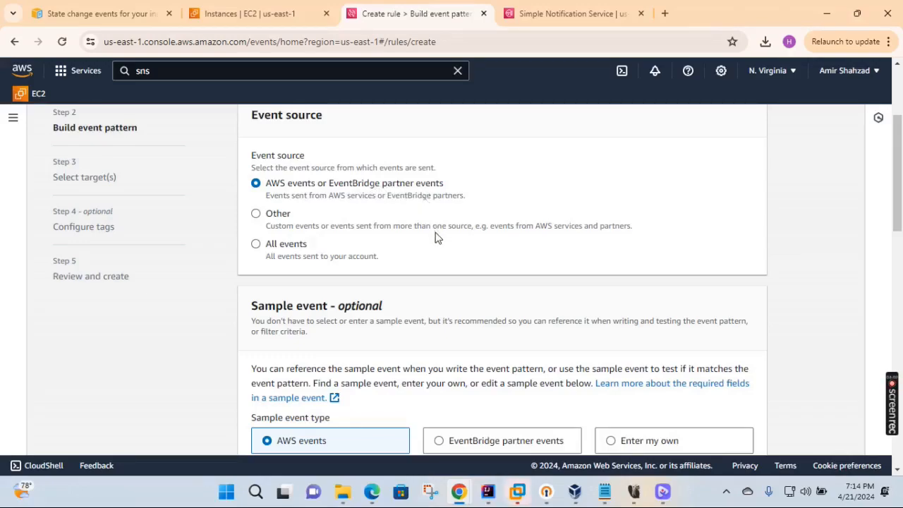
- Keep AWS services as the event source and choose EC2 as the service
{"action": "scroll", "coordinate": [436, 238], "scroll_direction": "down", "scroll_amount": 2}
{"action": "scroll", "coordinate": [435, 232], "scroll_direction": "down", "scroll_amount": 1}
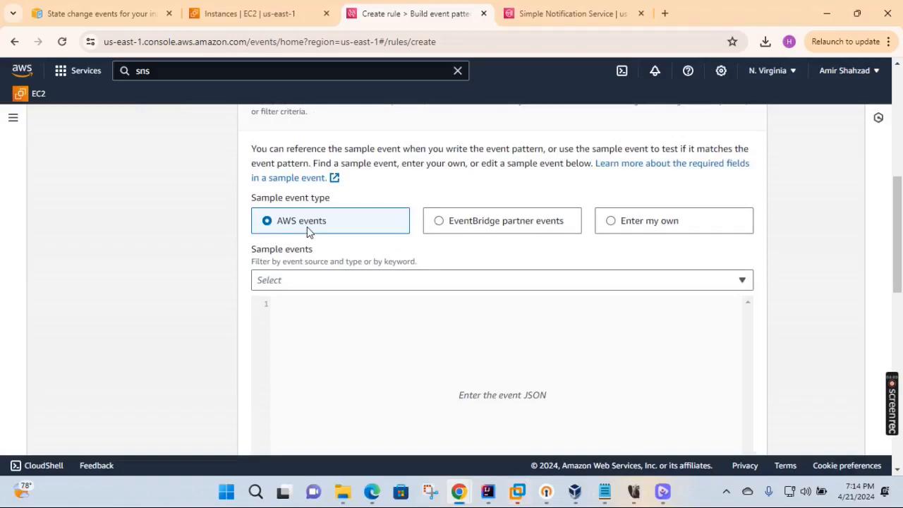
{"action": "scroll", "coordinate": [307, 233], "scroll_direction": "down", "scroll_amount": 5}
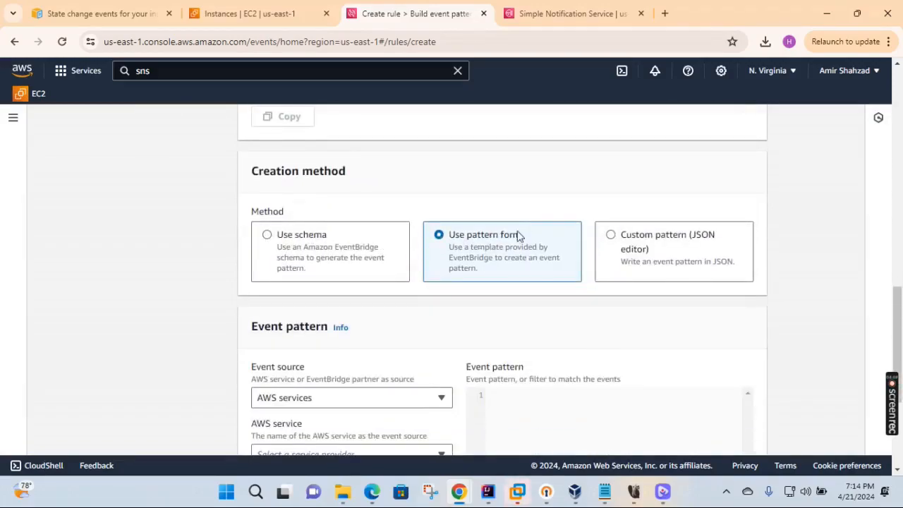
{"action": "scroll", "coordinate": [353, 278], "scroll_direction": "down", "scroll_amount": 2}
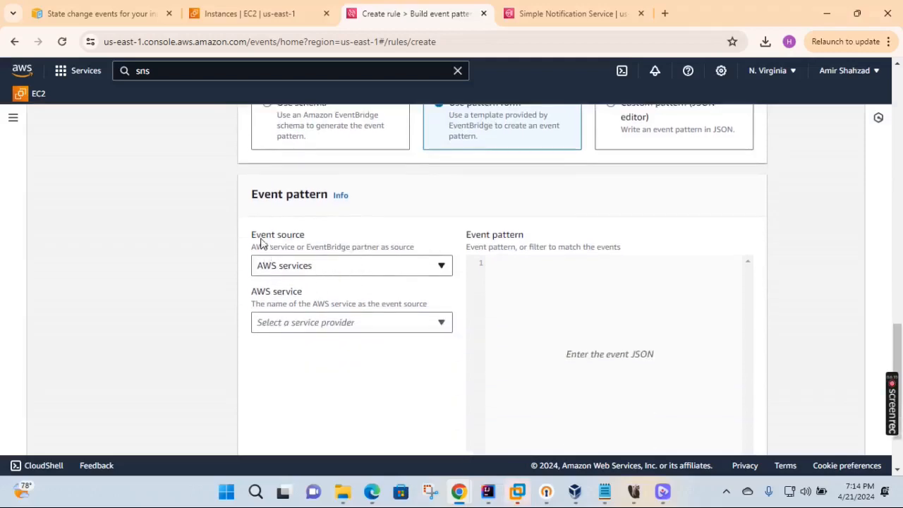
{"action": "left_click", "coordinate": [414, 273]}
{"action": "left_click", "coordinate": [415, 273]}
{"action": "left_click", "coordinate": [440, 324]}
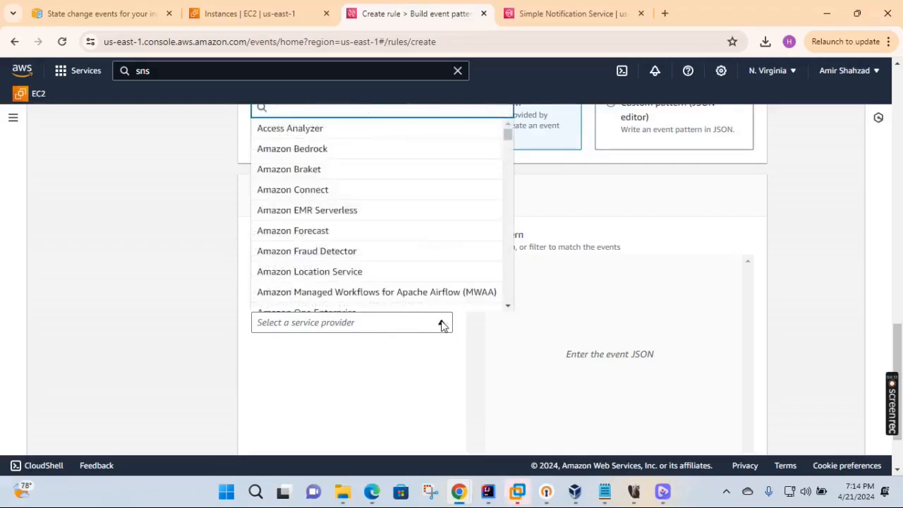
{"action": "type", "text": "ec"}
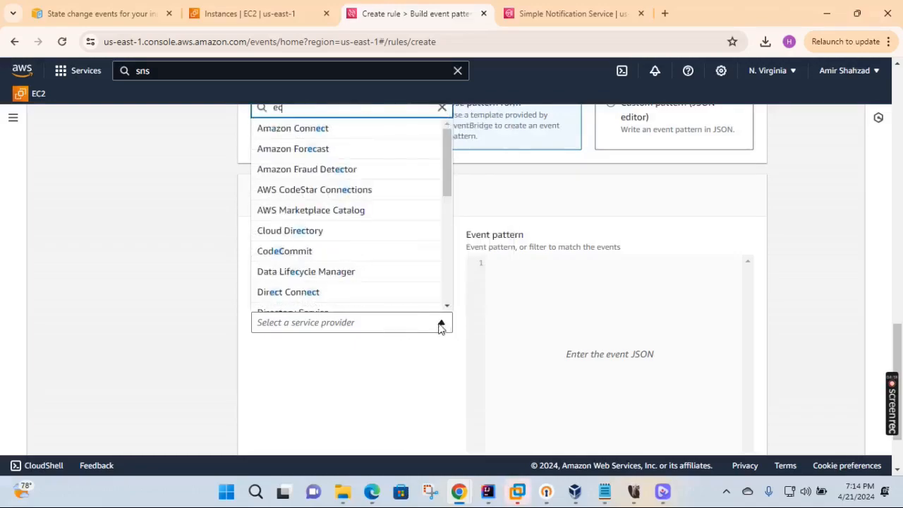
{"action": "type", "text": "e"}
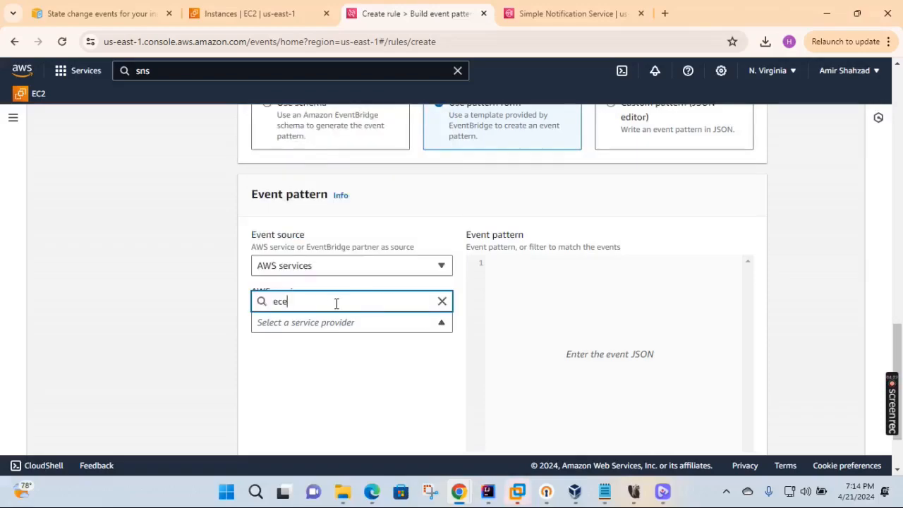
{"action": "key", "text": "BackSpace"}
{"action": "type", "text": "2"}
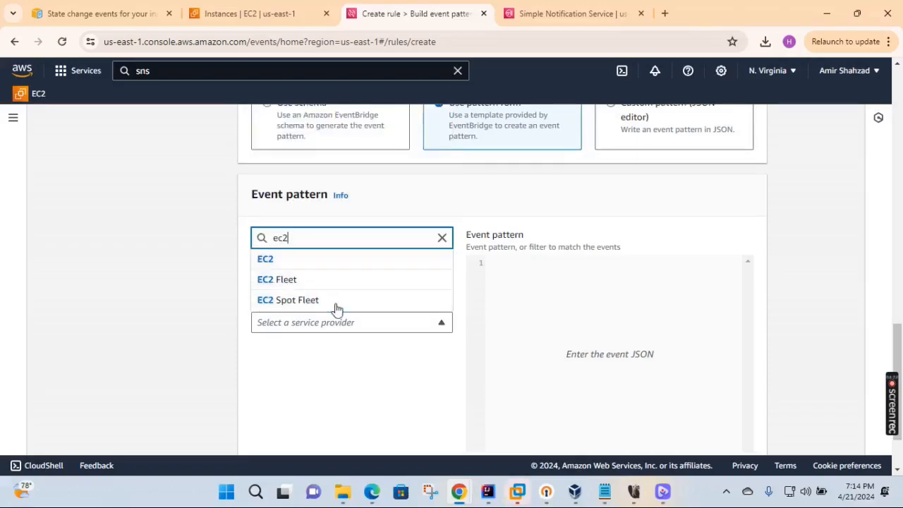
{"action": "left_click", "coordinate": [275, 259]}
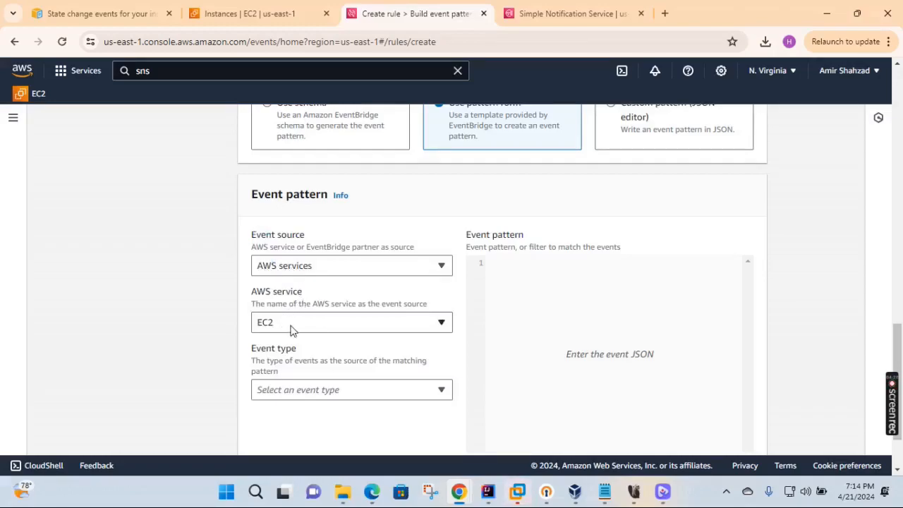
- Set event type to EC2 Instance State-change Notification, keeping any state and any instance
{"action": "left_click", "coordinate": [315, 397]}
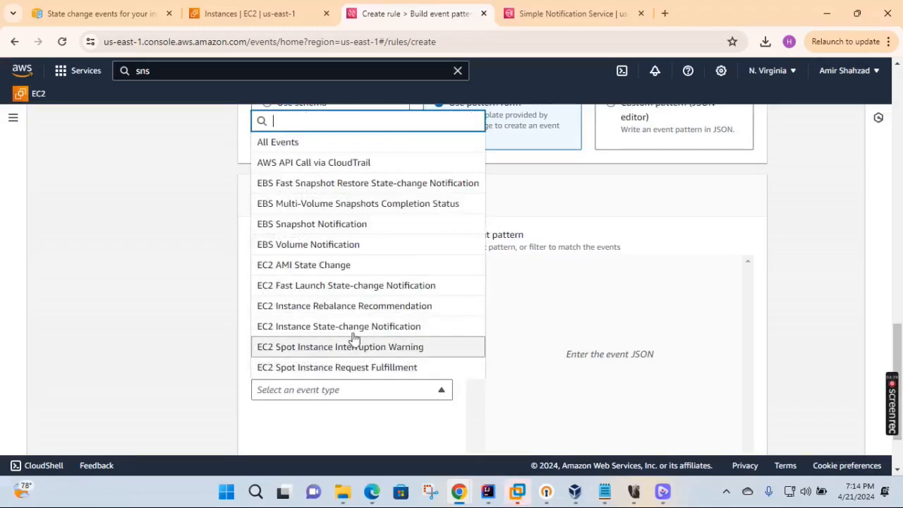
{"action": "scroll", "coordinate": [355, 341], "scroll_direction": "down", "scroll_amount": 1}
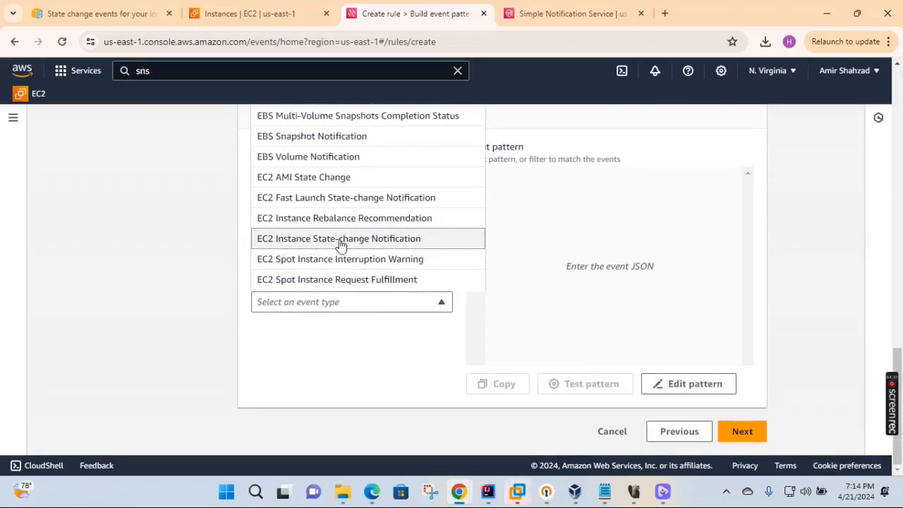
{"action": "left_click", "coordinate": [375, 244]}
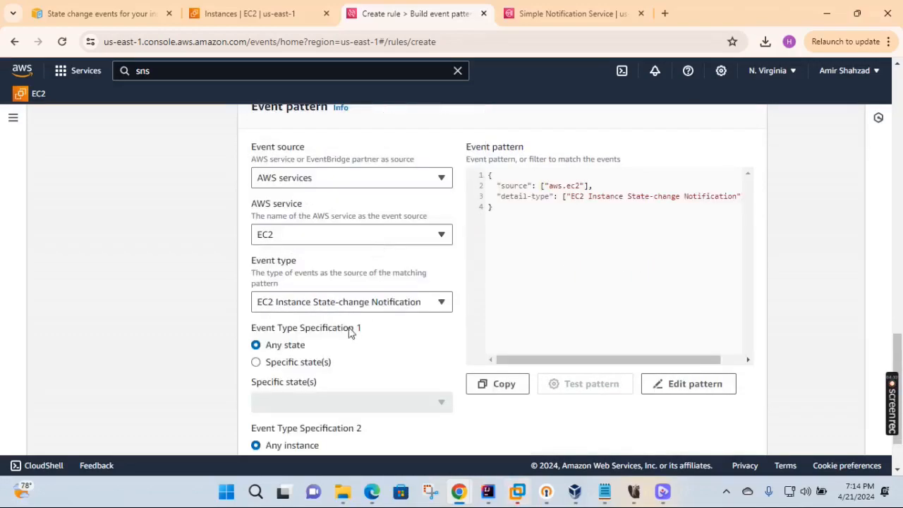
{"action": "scroll", "coordinate": [275, 272], "scroll_direction": "down", "scroll_amount": 1}
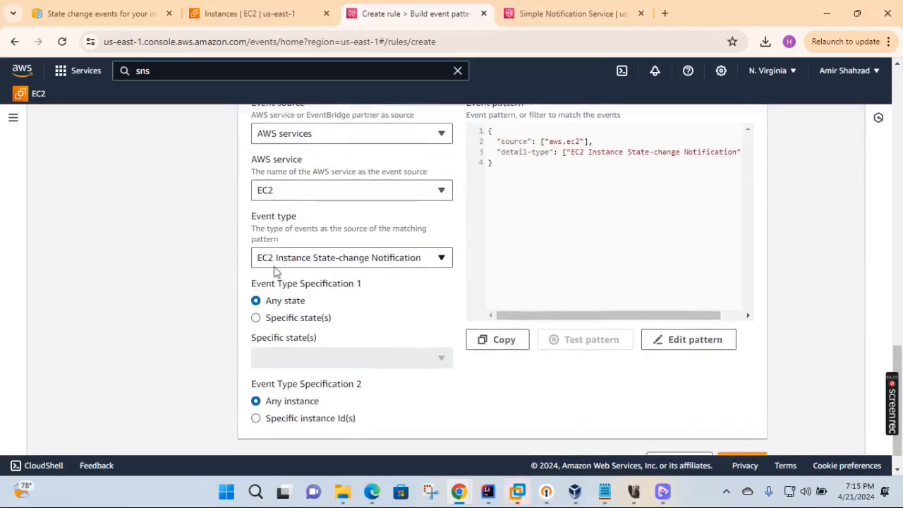
{"action": "left_click", "coordinate": [268, 319]}
{"action": "left_click", "coordinate": [426, 361]}
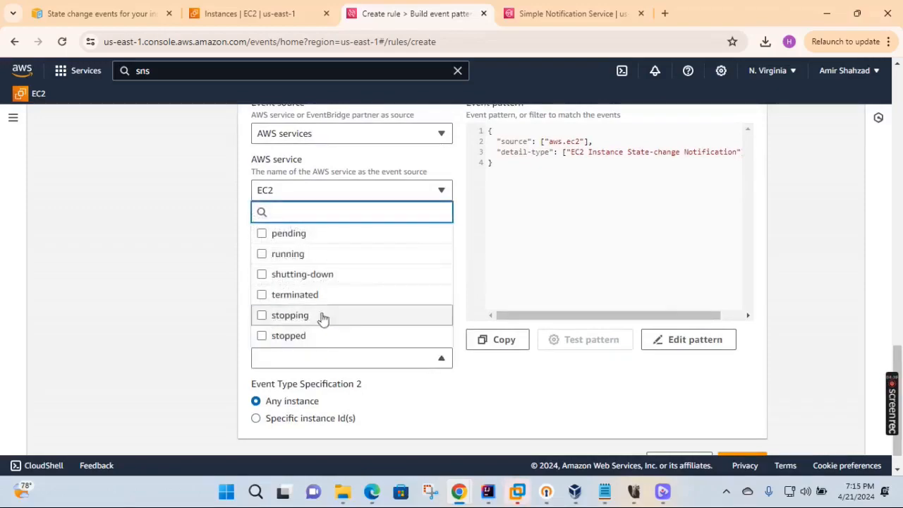
{"action": "left_click", "coordinate": [486, 390]}
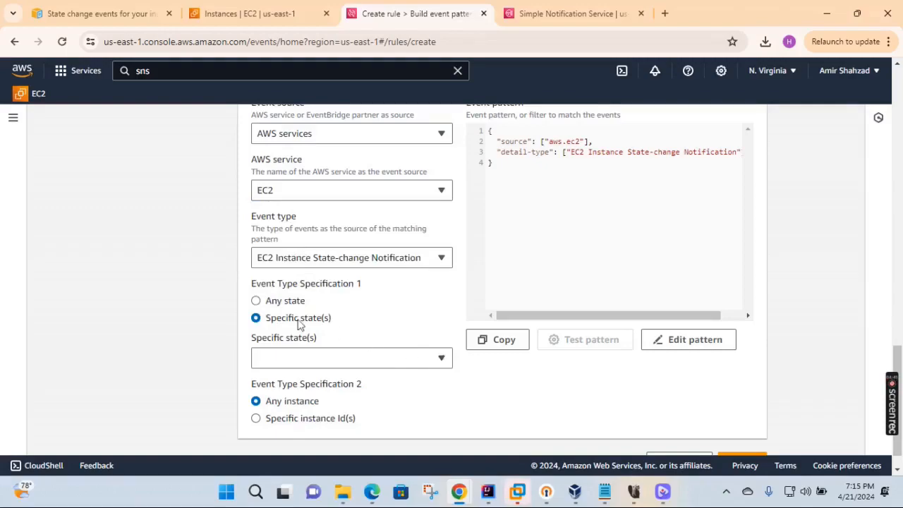
{"action": "left_click", "coordinate": [258, 302]}
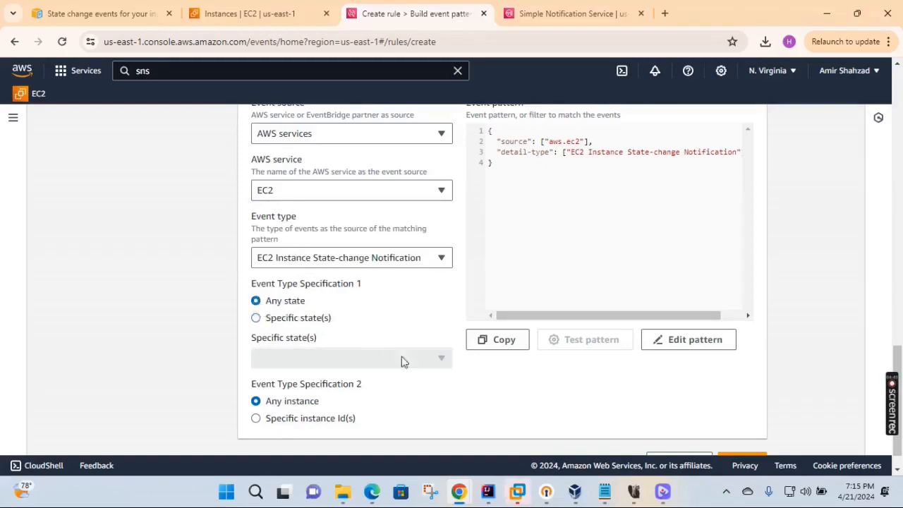
{"action": "scroll", "coordinate": [474, 387], "scroll_direction": "down", "scroll_amount": 1}
{"action": "scroll", "coordinate": [475, 386], "scroll_direction": "down", "scroll_amount": 1}
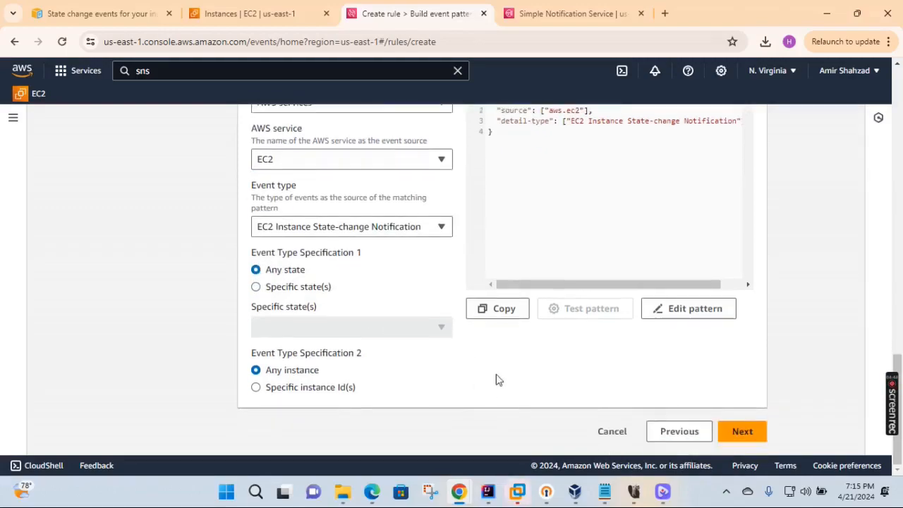
- Target the SNS topic MyTopicEC2 and skip the tags step to reach the review
{"action": "left_click", "coordinate": [743, 433]}
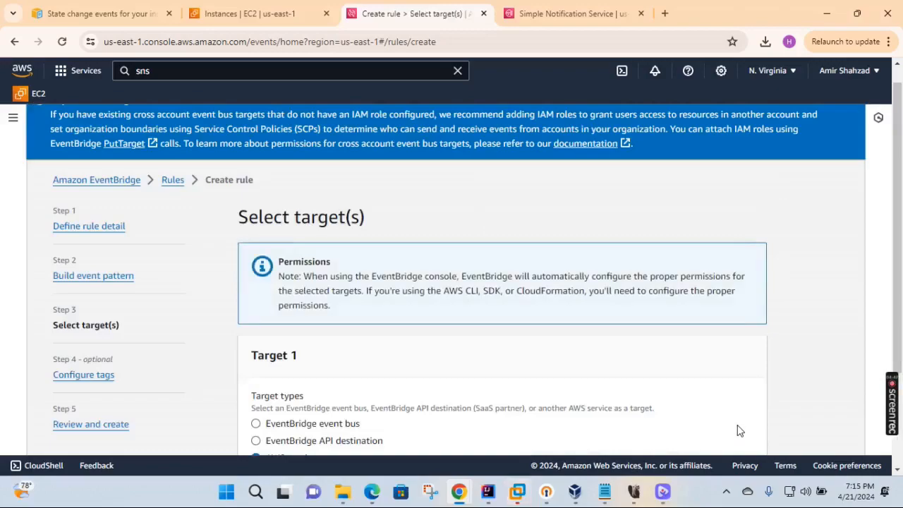
{"action": "scroll", "coordinate": [557, 346], "scroll_direction": "down", "scroll_amount": 2}
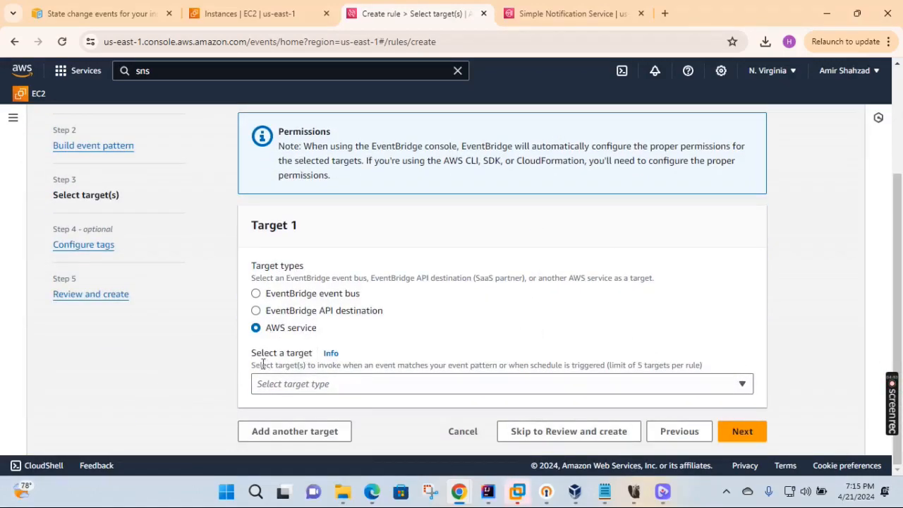
{"action": "left_click", "coordinate": [299, 385]}
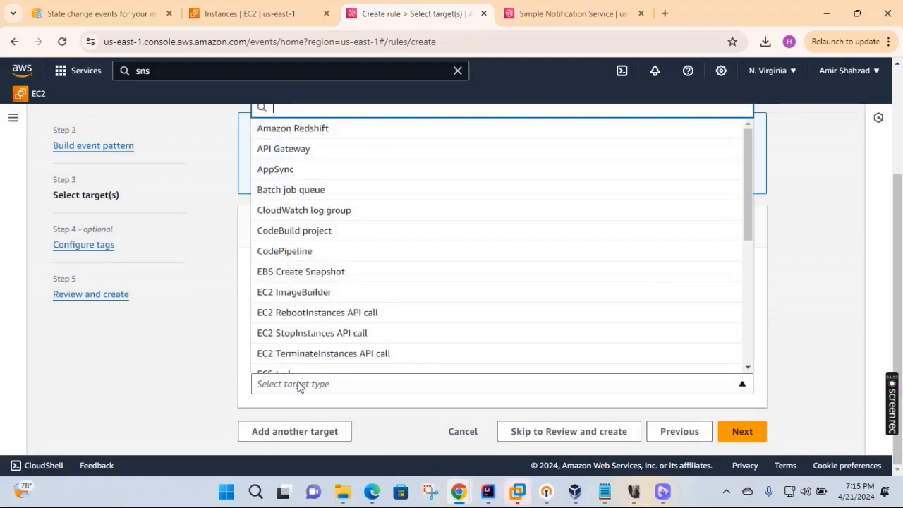
{"action": "type", "text": "sns"}
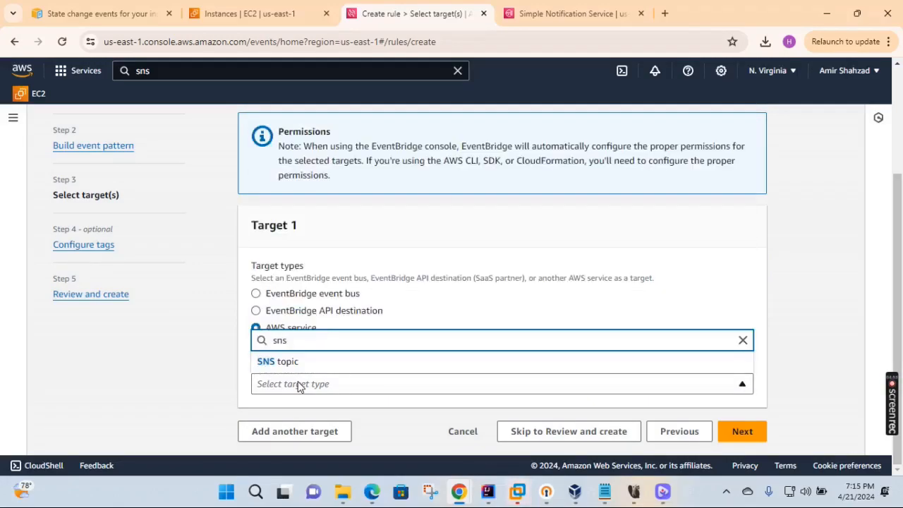
{"action": "left_click", "coordinate": [272, 367]}
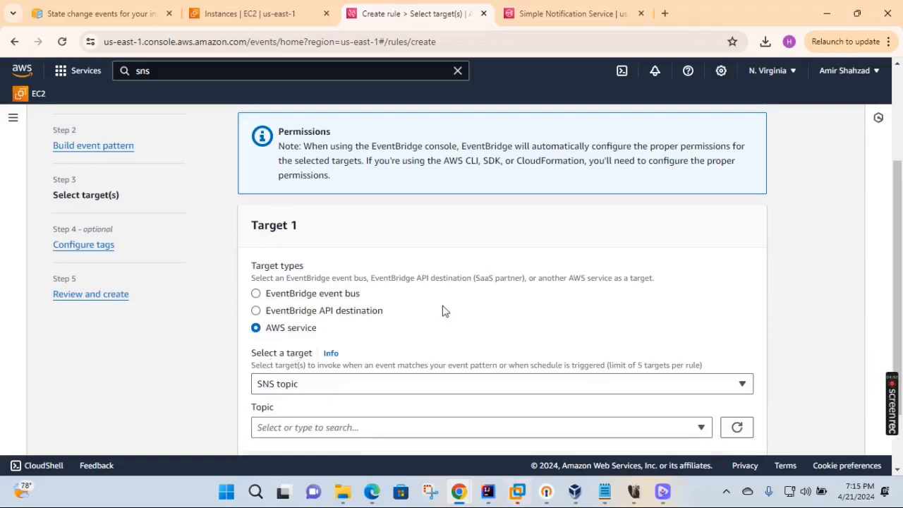
{"action": "scroll", "coordinate": [443, 311], "scroll_direction": "down", "scroll_amount": 1}
{"action": "left_click", "coordinate": [343, 345]}
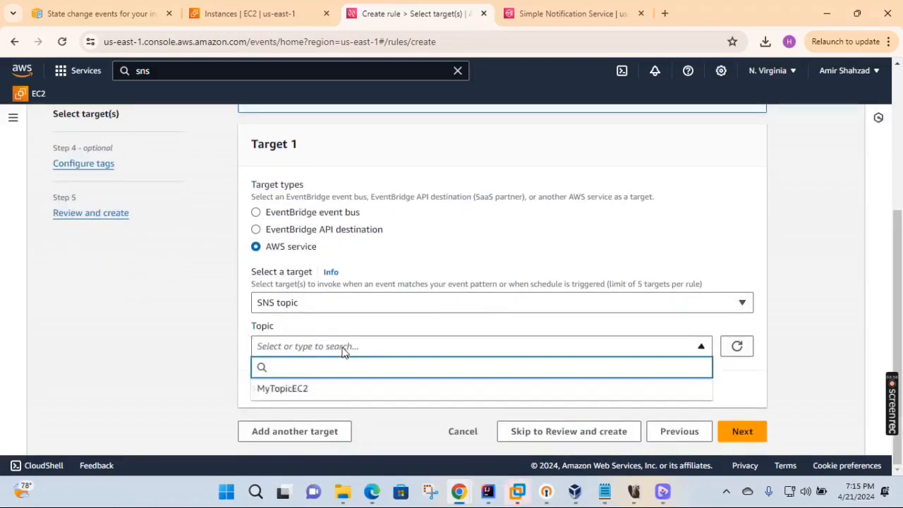
{"action": "left_click", "coordinate": [298, 389]}
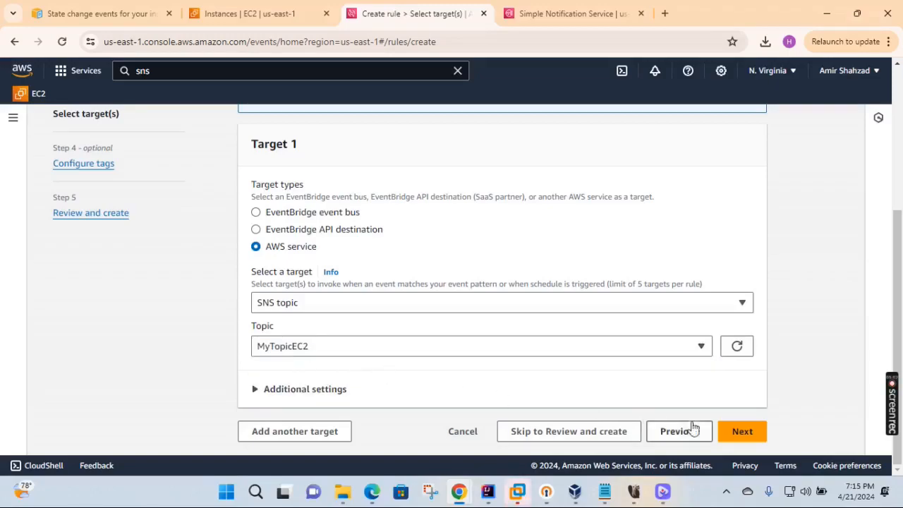
{"action": "left_click", "coordinate": [745, 433]}
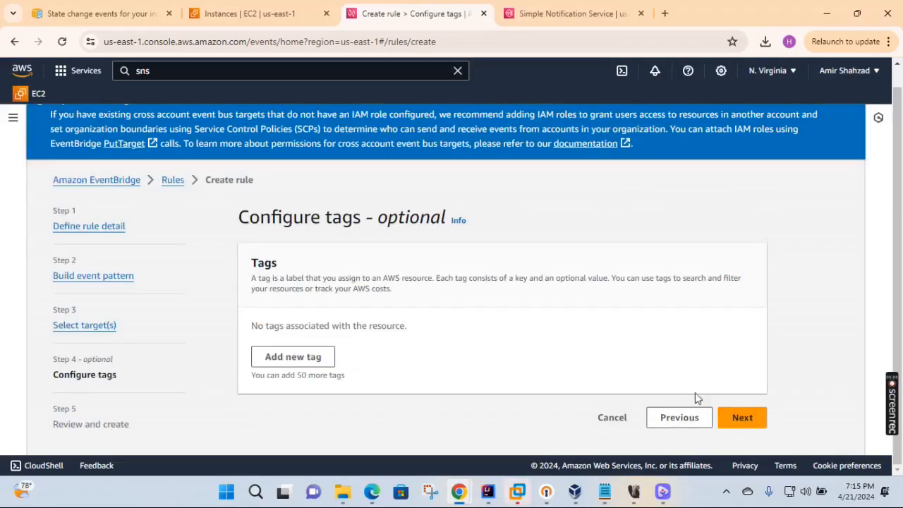
{"action": "left_click", "coordinate": [740, 417]}
- Create the EventBridge rule from the Review and create page
{"action": "scroll", "coordinate": [671, 360], "scroll_direction": "down", "scroll_amount": 10}
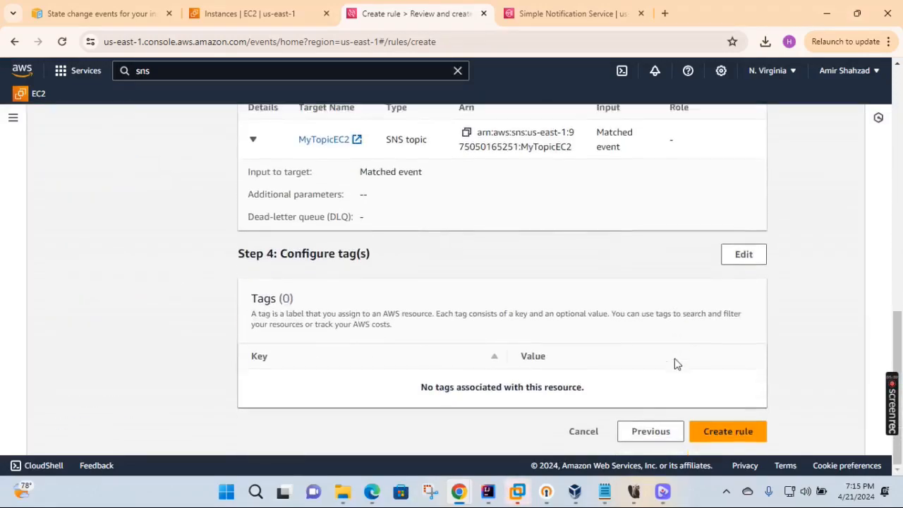
{"action": "left_click", "coordinate": [728, 431]}
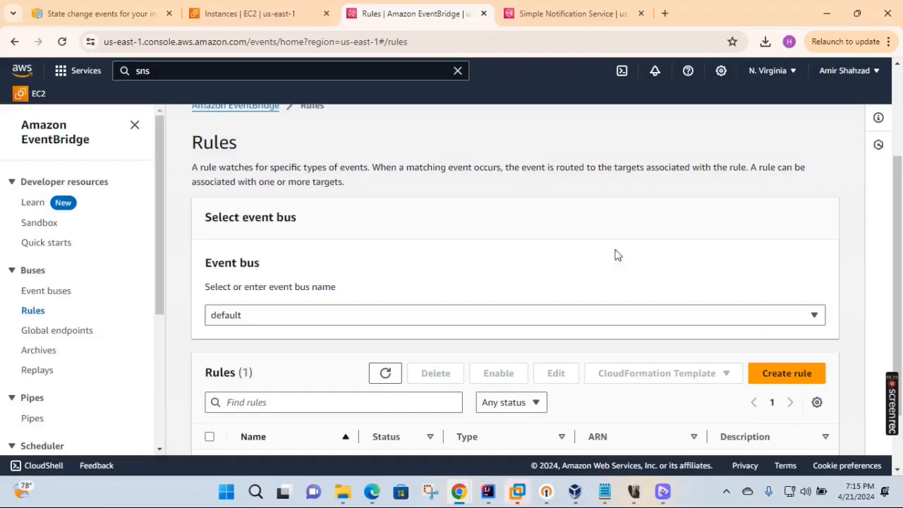
{"action": "scroll", "coordinate": [597, 240], "scroll_direction": "down", "scroll_amount": 1}
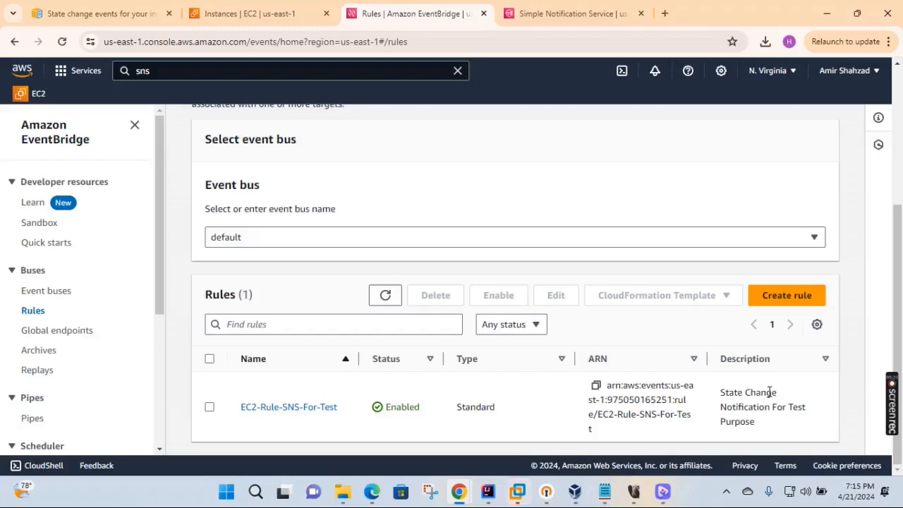
- Check the SNS console tab, then return to the EventBridge rules list
{"action": "left_click", "coordinate": [568, 14]}
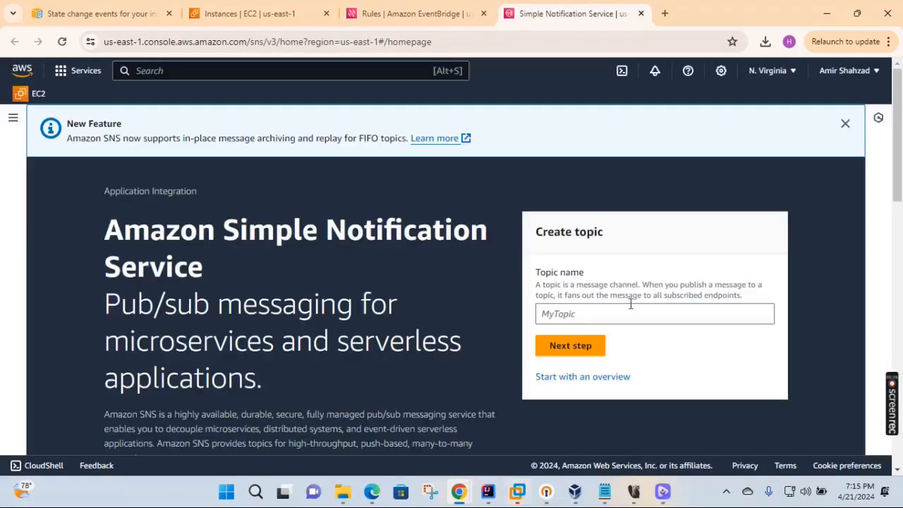
{"action": "left_click", "coordinate": [438, 10]}
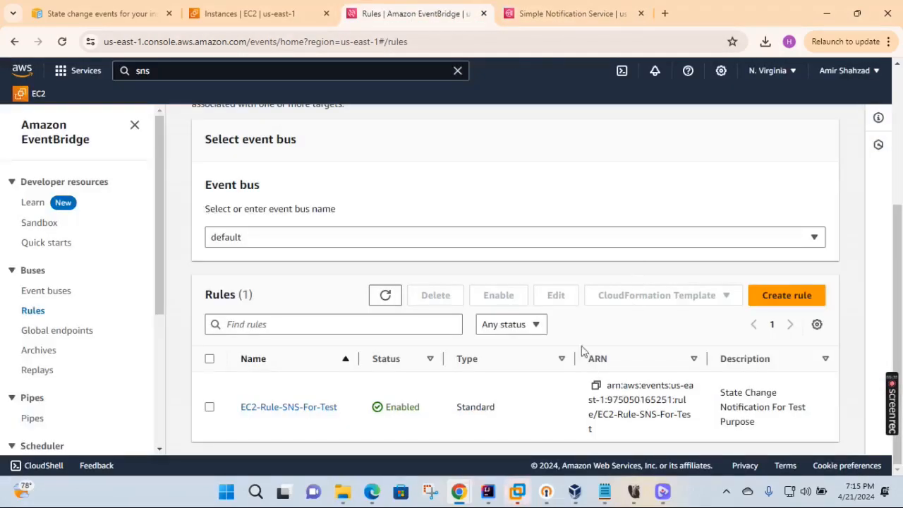
{"action": "left_click", "coordinate": [562, 10]}
{"action": "scroll", "coordinate": [550, 187], "scroll_direction": "down", "scroll_amount": 3}
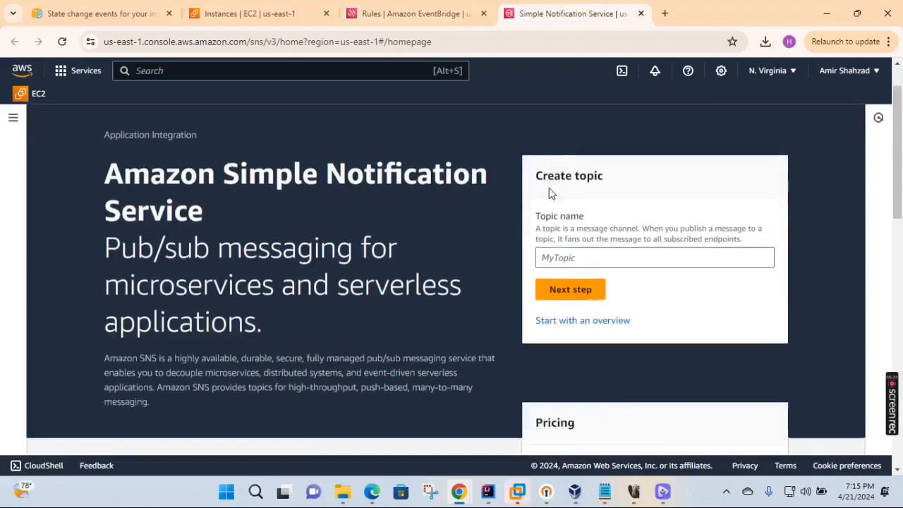
{"action": "scroll", "coordinate": [548, 188], "scroll_direction": "down", "scroll_amount": 2}
{"action": "scroll", "coordinate": [548, 187], "scroll_direction": "up", "scroll_amount": 5}
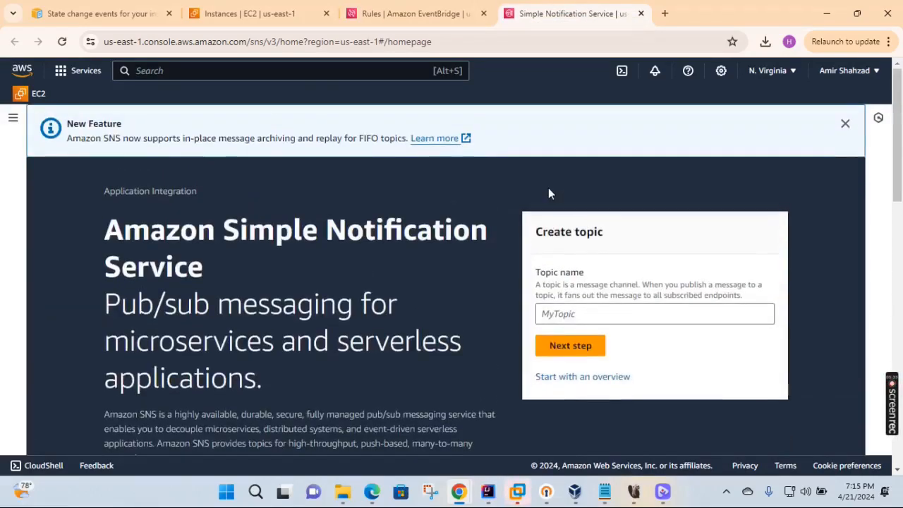
{"action": "left_click", "coordinate": [433, 9]}
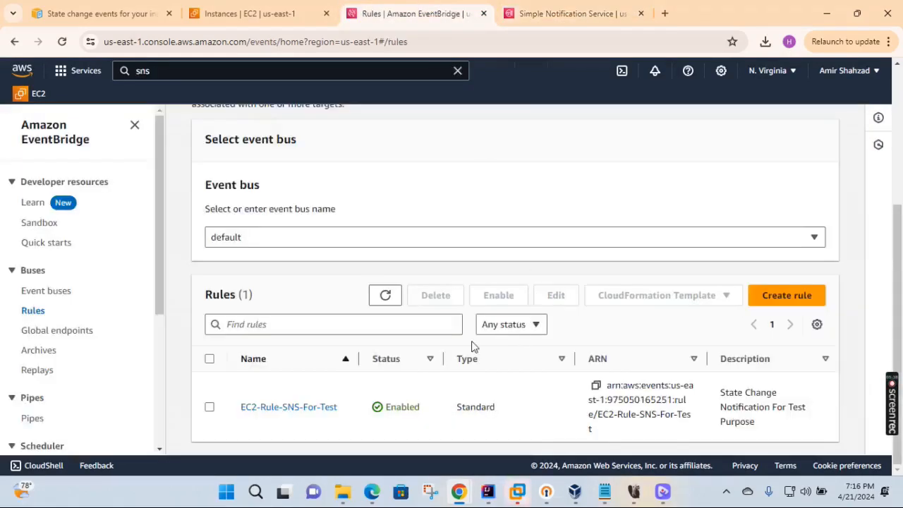
{"action": "left_click", "coordinate": [274, 14]}
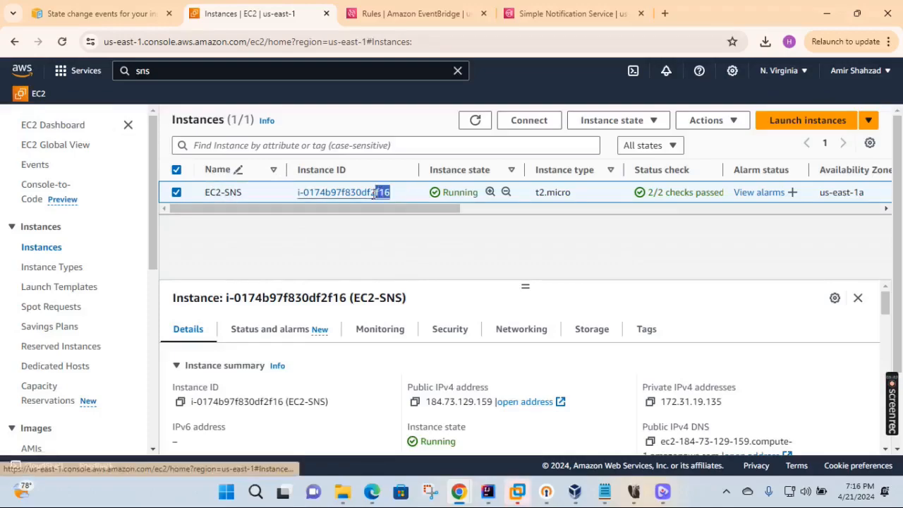
- Refresh the EC2 instances list to confirm EC2-SNS is running with checks passed
{"action": "left_click_drag", "start_coordinate": [366, 195], "coordinate": [388, 201]}
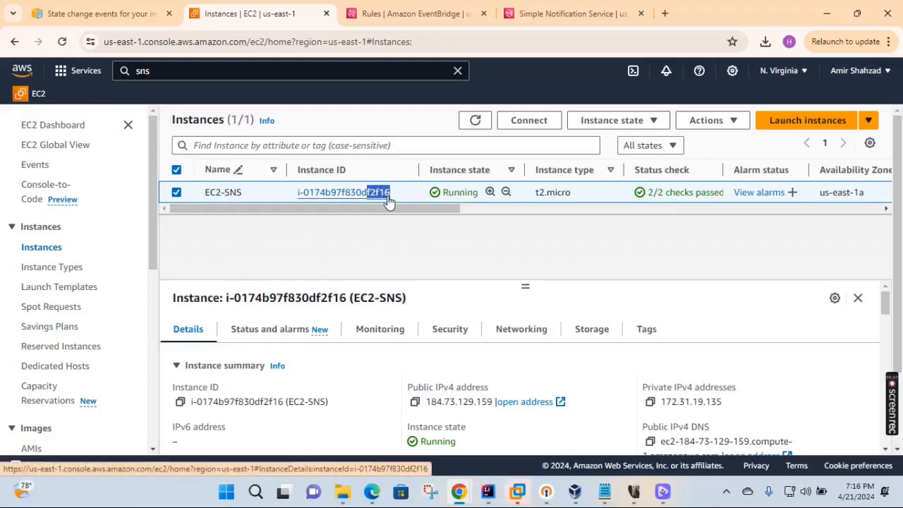
{"action": "left_click", "coordinate": [473, 236]}
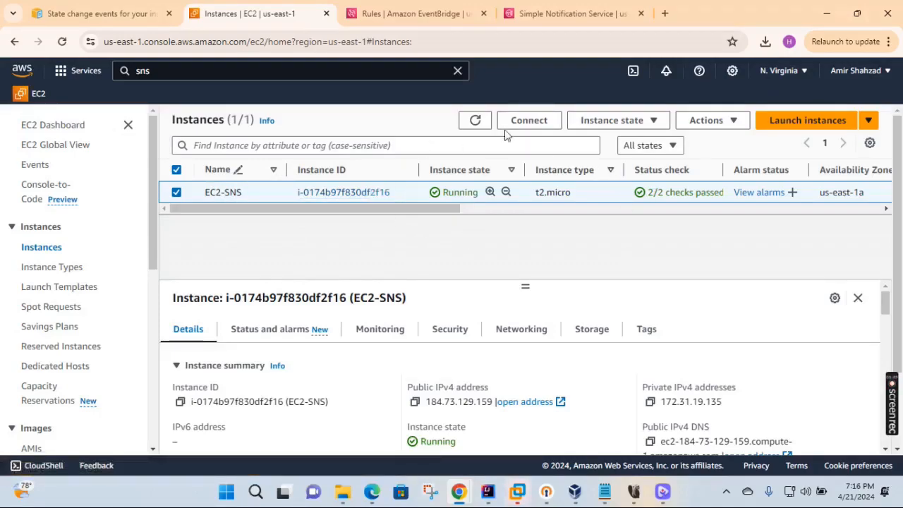
{"action": "left_click", "coordinate": [476, 121]}
{"action": "mouse_move", "coordinate": [459, 491]}
{"action": "mouse_move", "coordinate": [843, 437]}
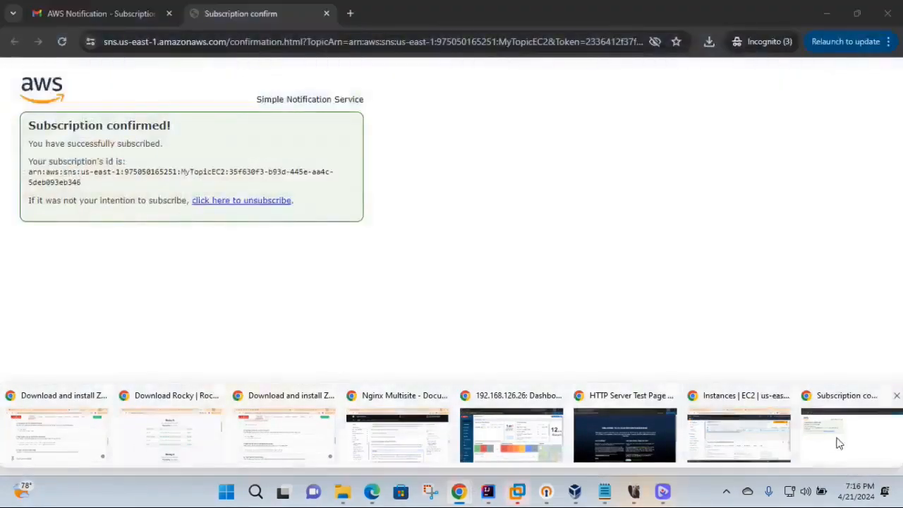
- Go from the subscription confirmation email back to the Gmail inbox, then return to EC2
{"action": "left_click", "coordinate": [840, 443]}
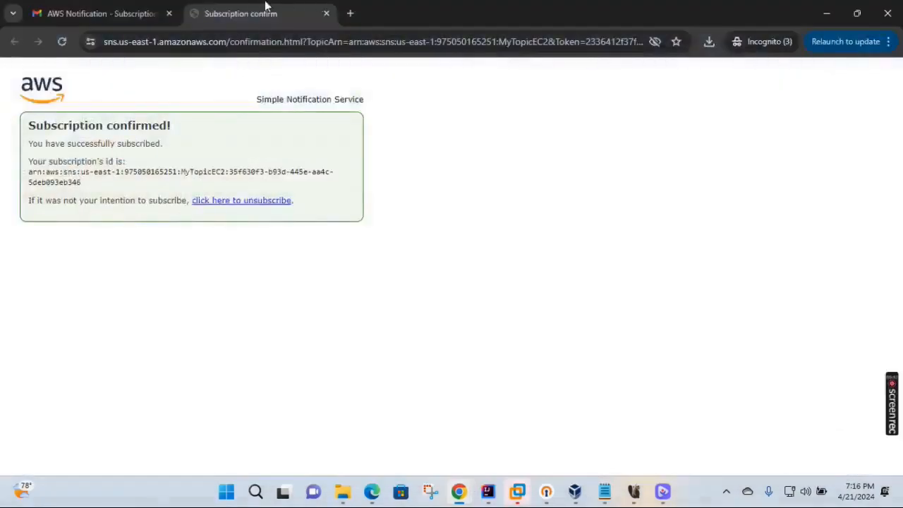
{"action": "left_click", "coordinate": [100, 11]}
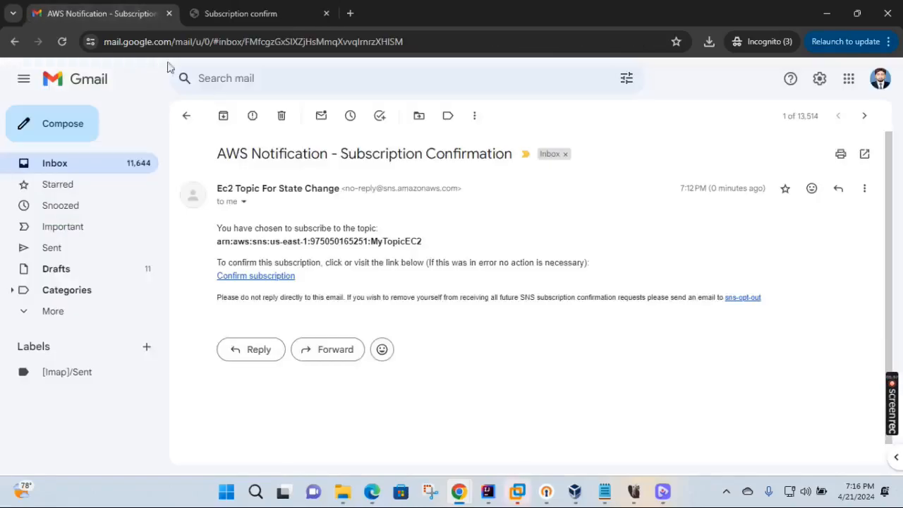
{"action": "left_click", "coordinate": [186, 115]}
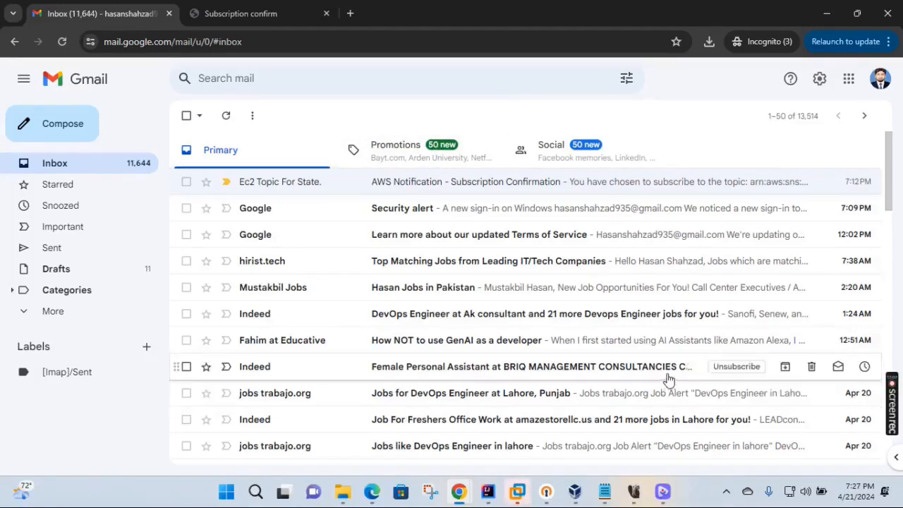
{"action": "mouse_move", "coordinate": [455, 497]}
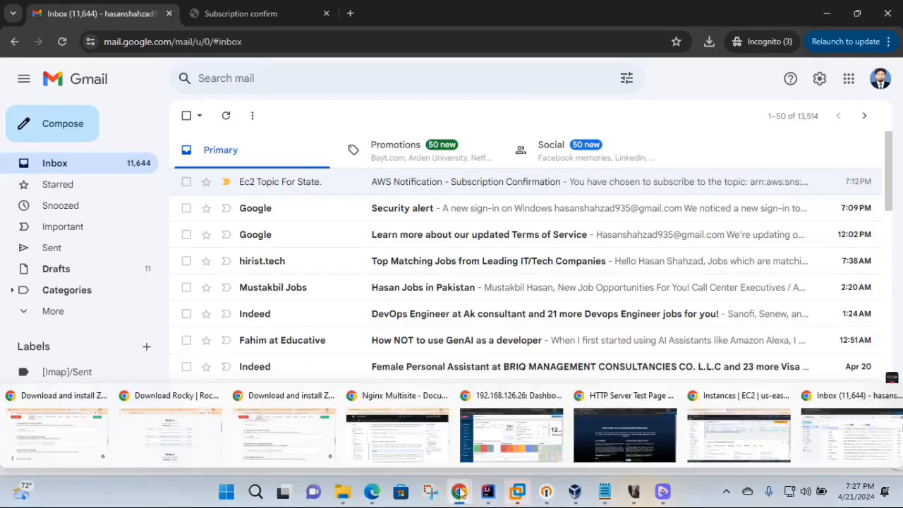
{"action": "left_click", "coordinate": [741, 430]}
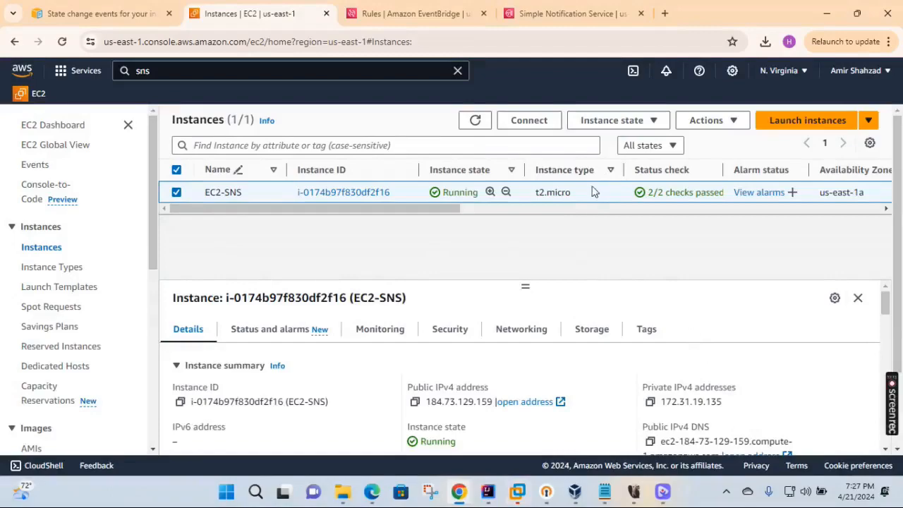
- Stop the EC2-SNS instance and refresh until it shows Stopping
{"action": "left_click", "coordinate": [476, 122]}
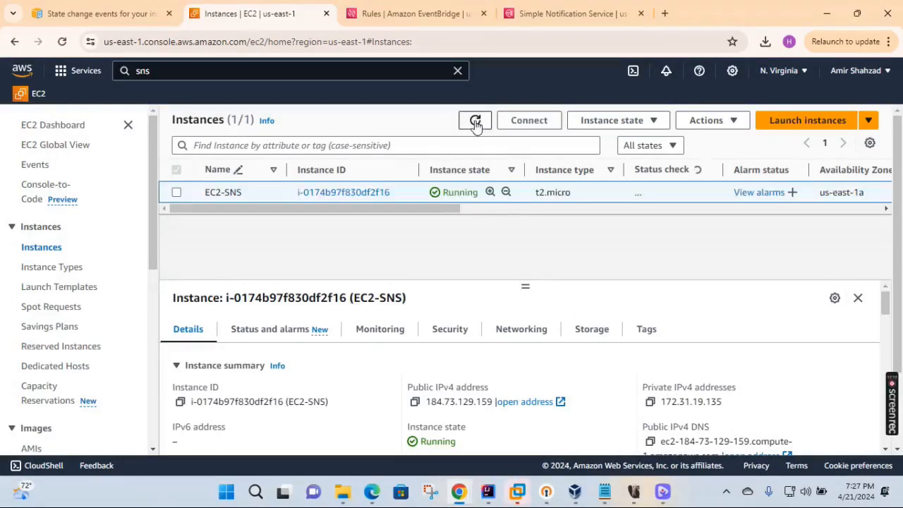
{"action": "left_click", "coordinate": [655, 124]}
{"action": "left_click", "coordinate": [616, 144]}
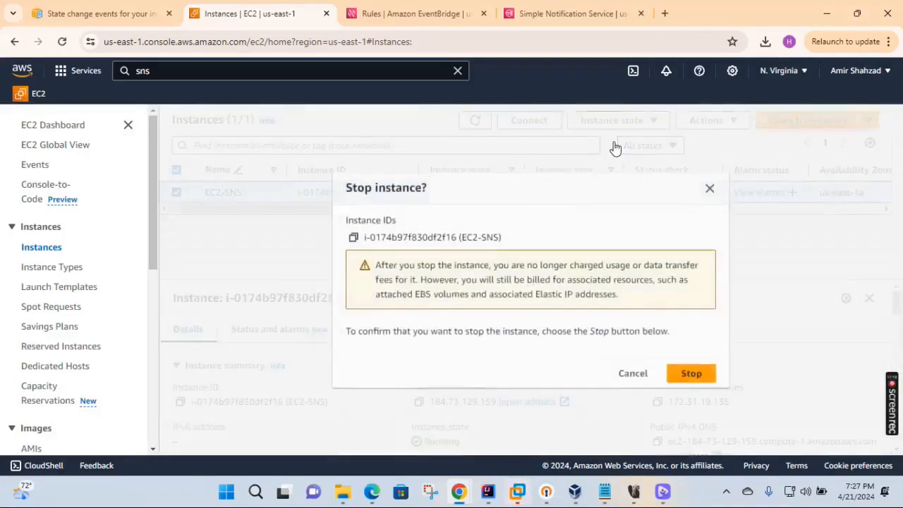
{"action": "left_click", "coordinate": [690, 373]}
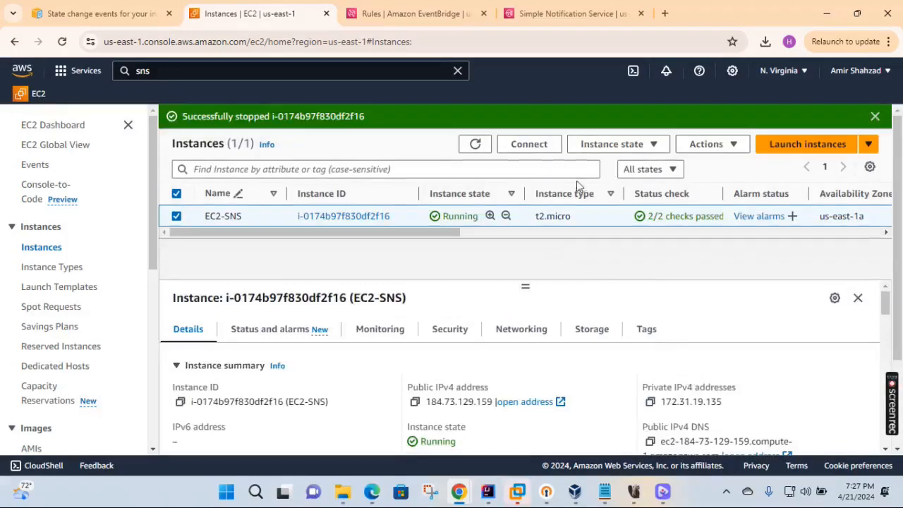
{"action": "left_click", "coordinate": [475, 144]}
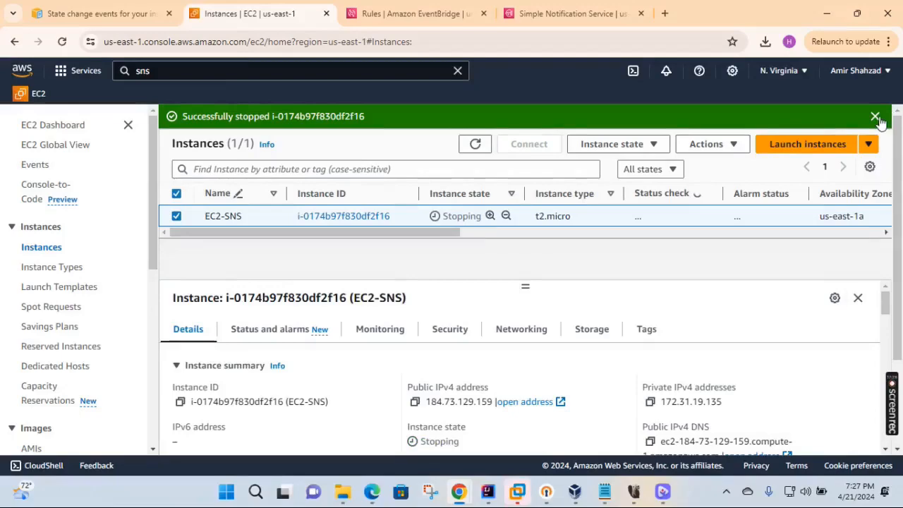
{"action": "left_click", "coordinate": [874, 117]}
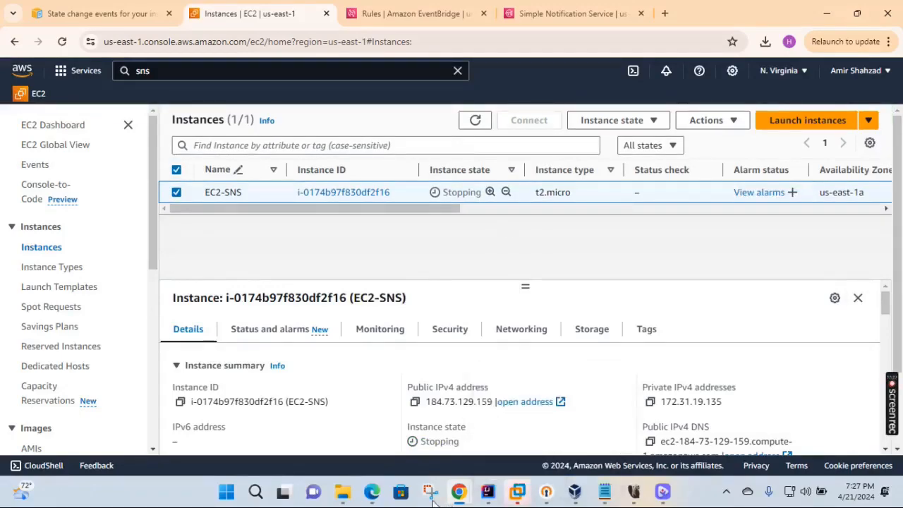
- In Gmail, read the AWS Notification Message reporting the instance state as stopping
{"action": "mouse_move", "coordinate": [458, 492]}
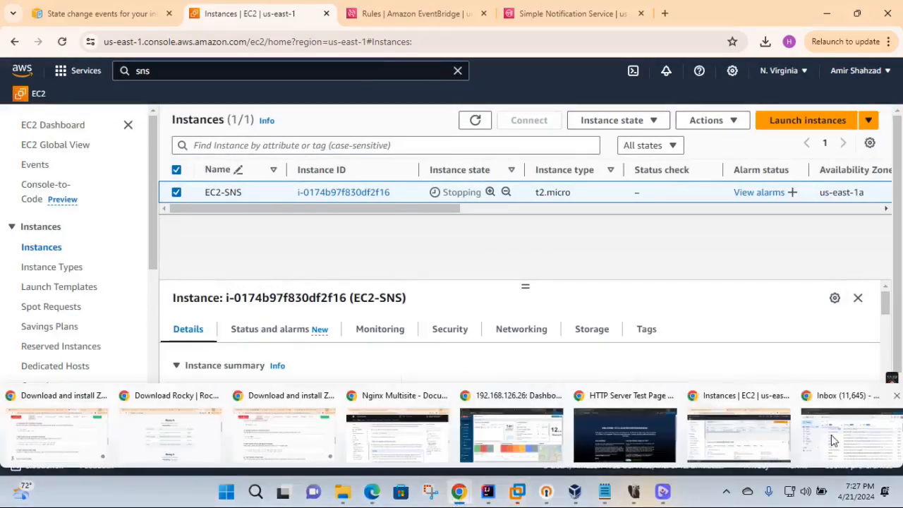
{"action": "left_click", "coordinate": [808, 431]}
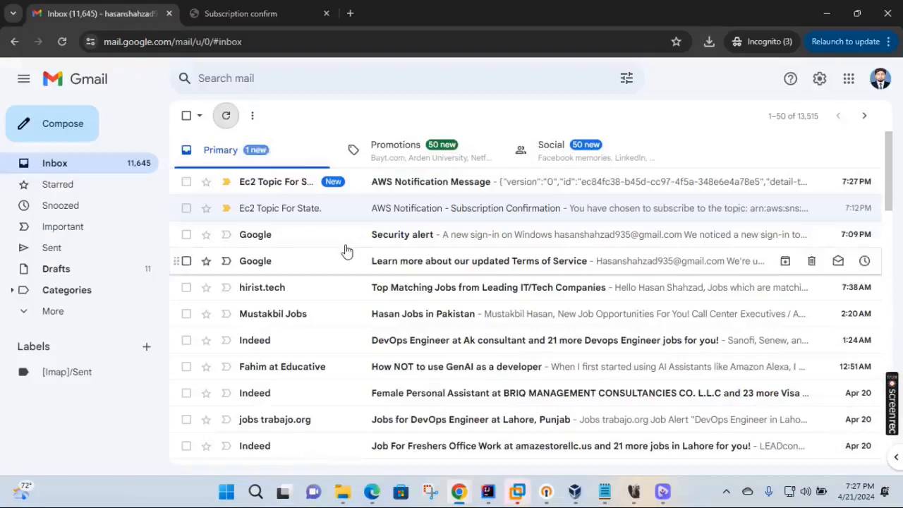
{"action": "left_click", "coordinate": [424, 183]}
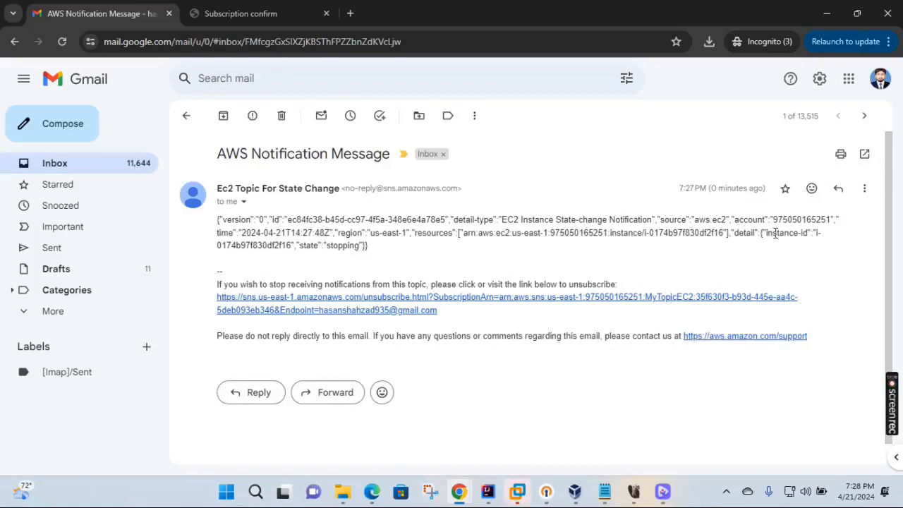
{"action": "left_click_drag", "start_coordinate": [296, 248], "coordinate": [364, 247]}
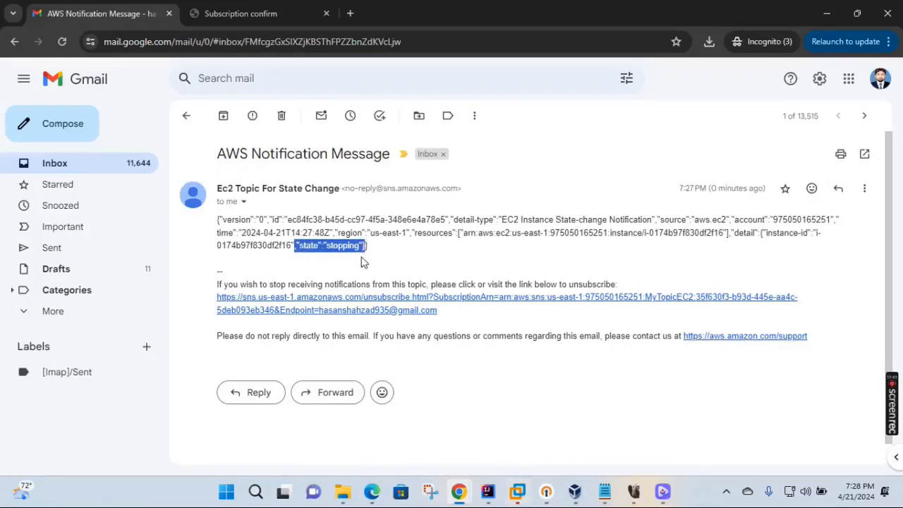
{"action": "left_click", "coordinate": [186, 115]}
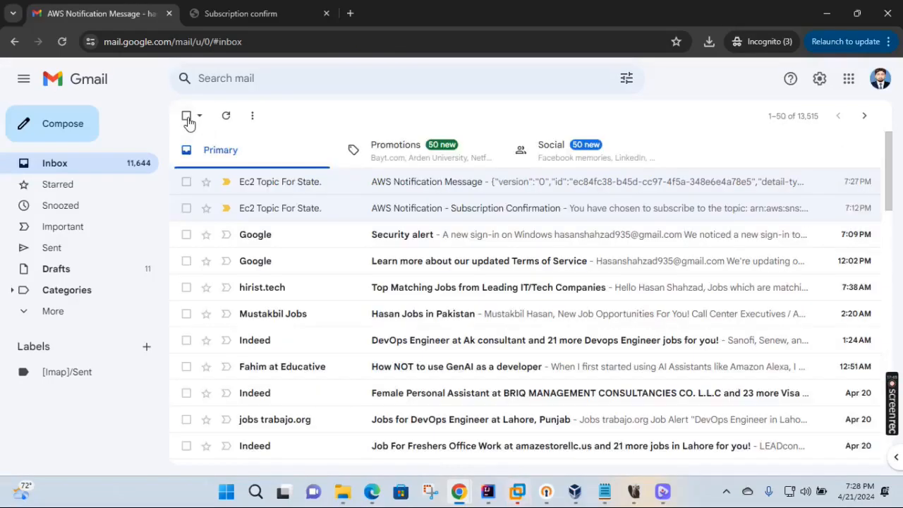
- Refresh the inbox and read the newest notification reporting the state as stopped
{"action": "left_click", "coordinate": [228, 119]}
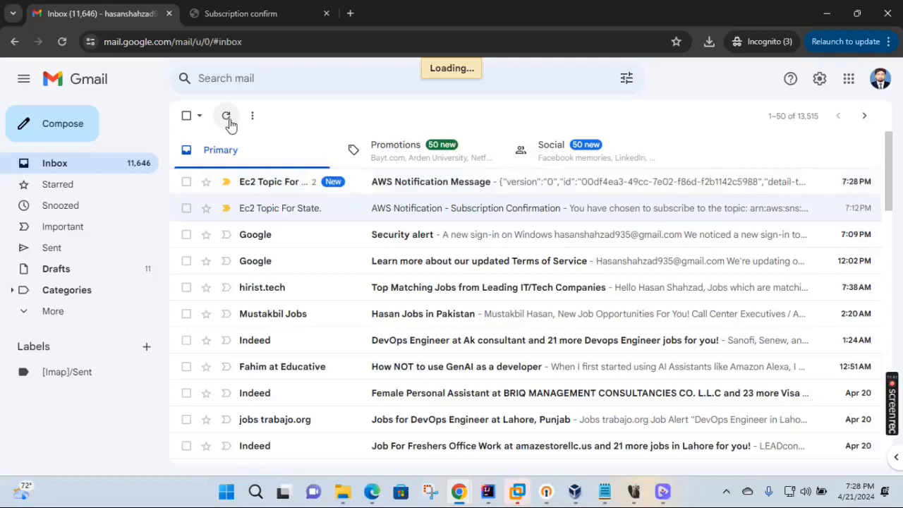
{"action": "left_click", "coordinate": [444, 184]}
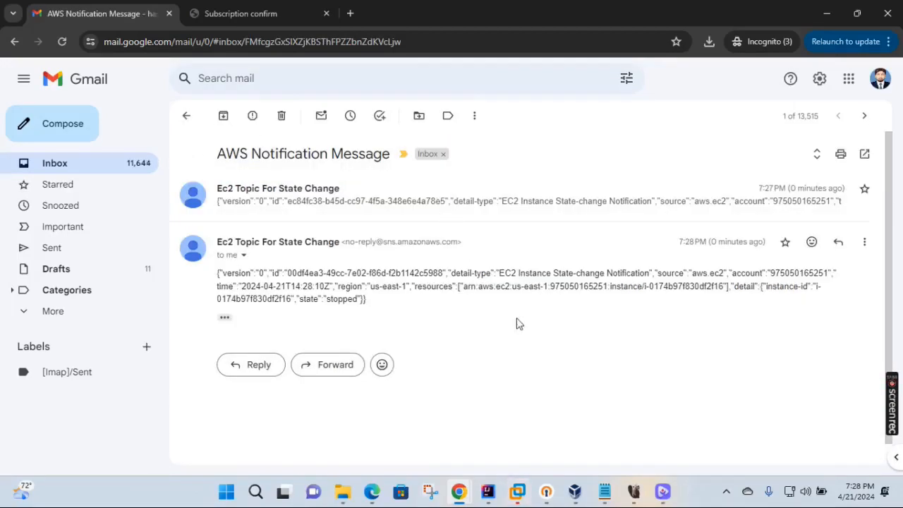
{"action": "left_click_drag", "start_coordinate": [299, 299], "coordinate": [360, 299]}
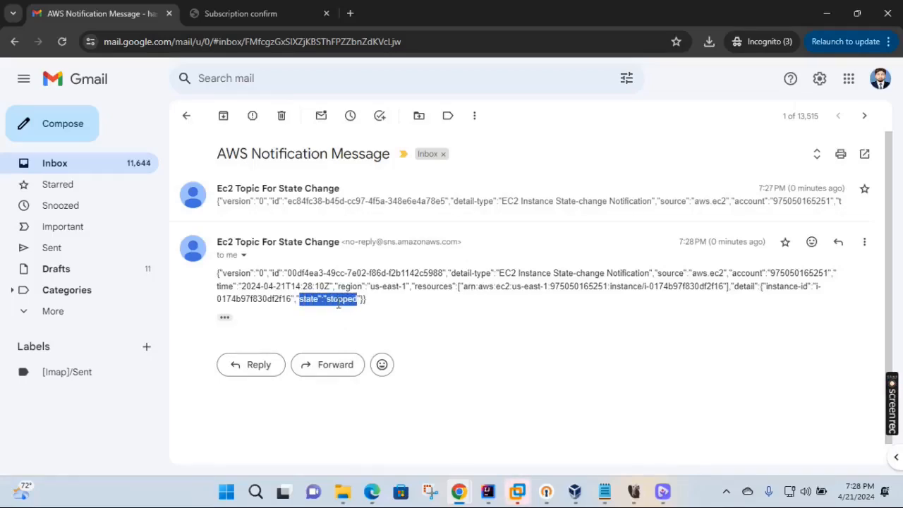
{"action": "left_click", "coordinate": [503, 327]}
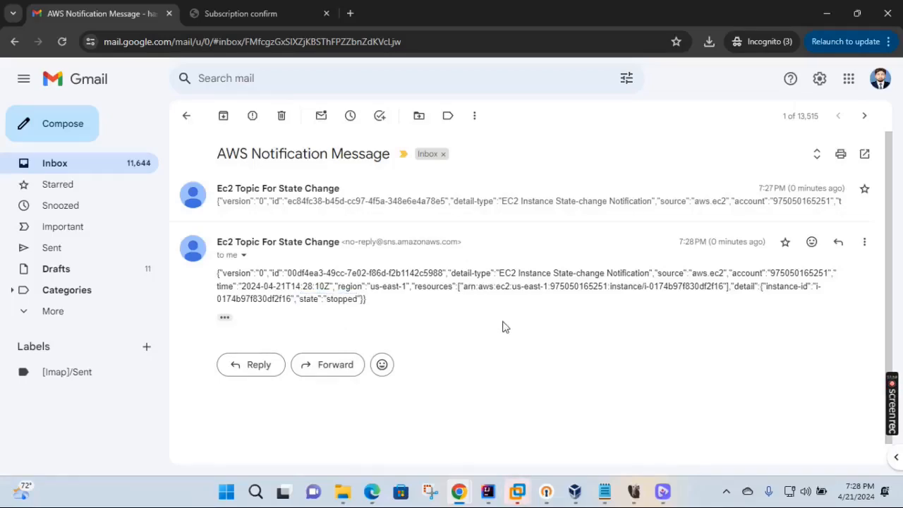
{"action": "mouse_move", "coordinate": [460, 490]}
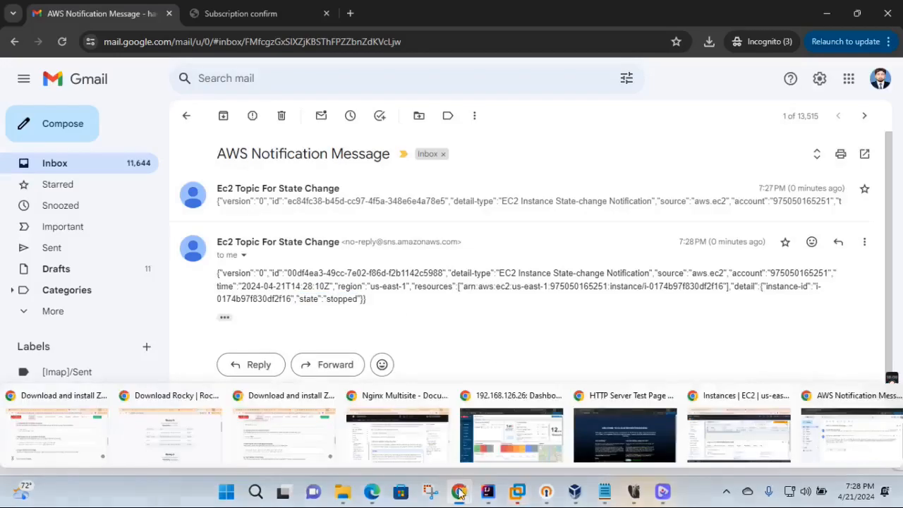
{"action": "left_click", "coordinate": [744, 434]}
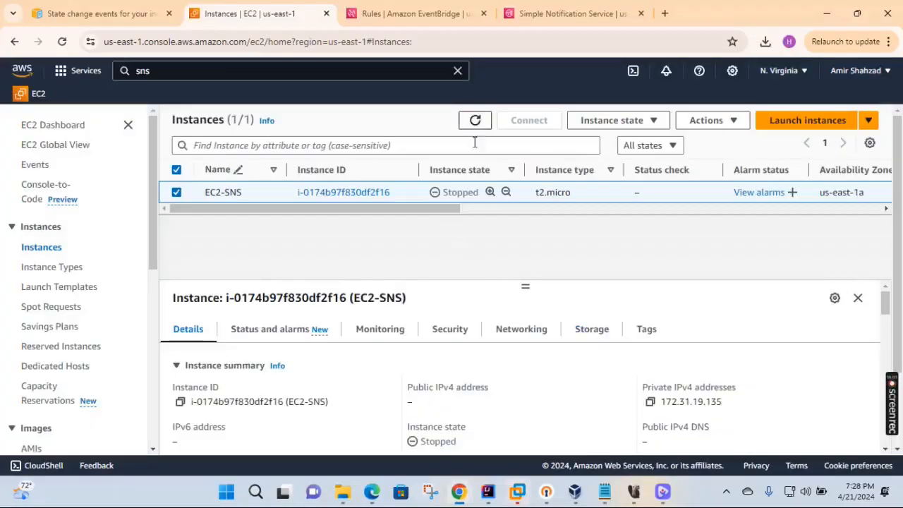
- Start EC2-SNS again and refresh the list to see it Pending
{"action": "left_click", "coordinate": [615, 120]}
{"action": "left_click", "coordinate": [600, 159]}
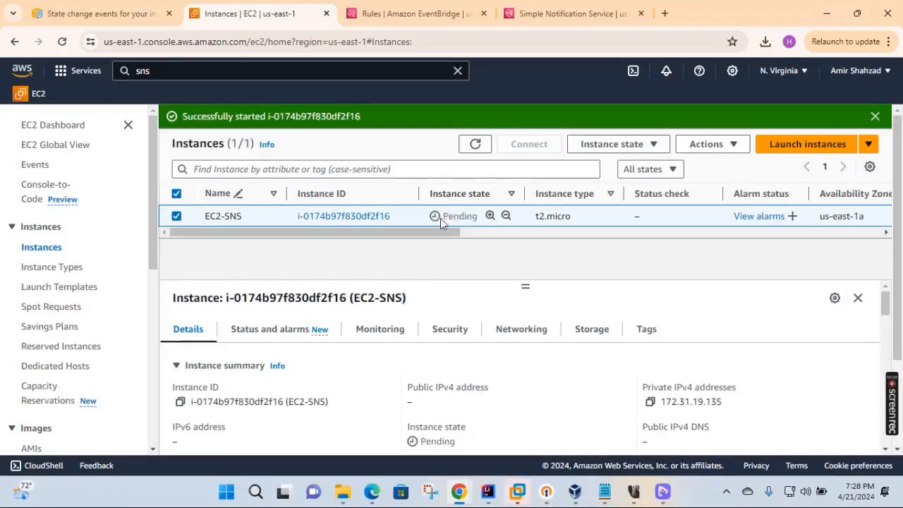
{"action": "left_click", "coordinate": [473, 144]}
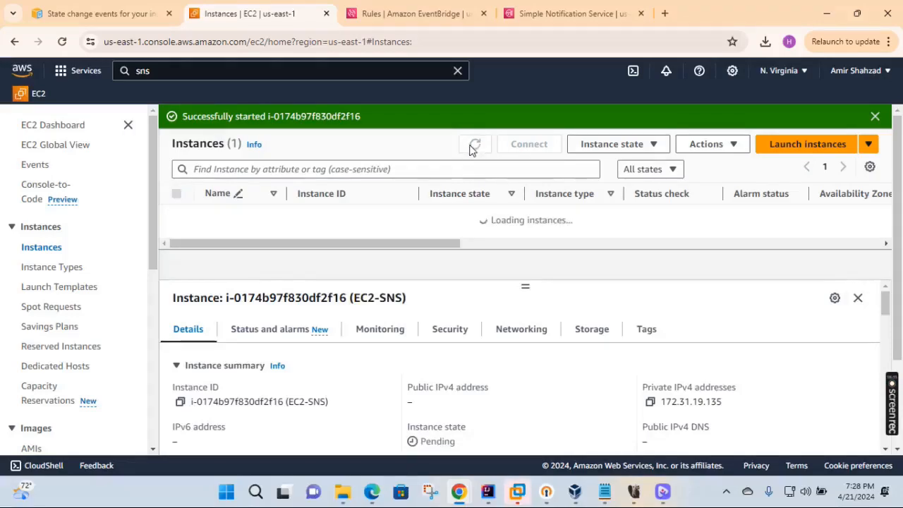
{"action": "mouse_move", "coordinate": [459, 492]}
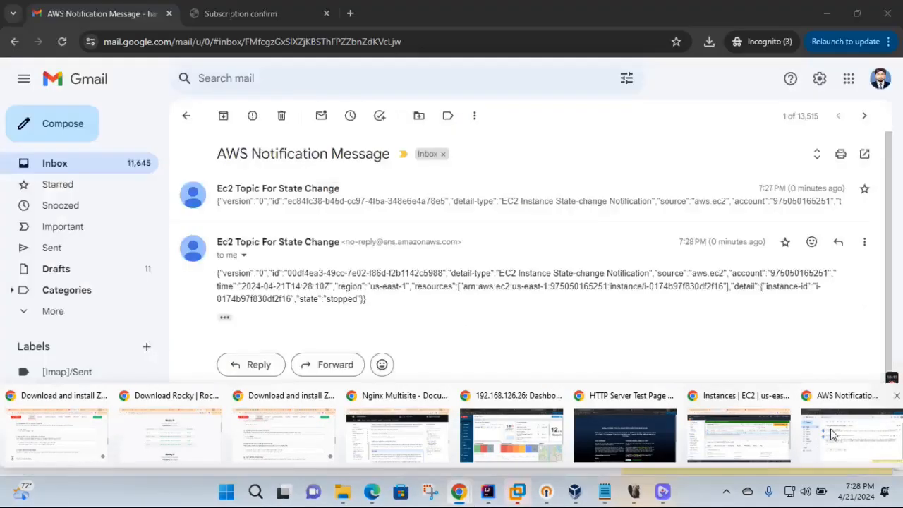
{"action": "left_click", "coordinate": [846, 431]}
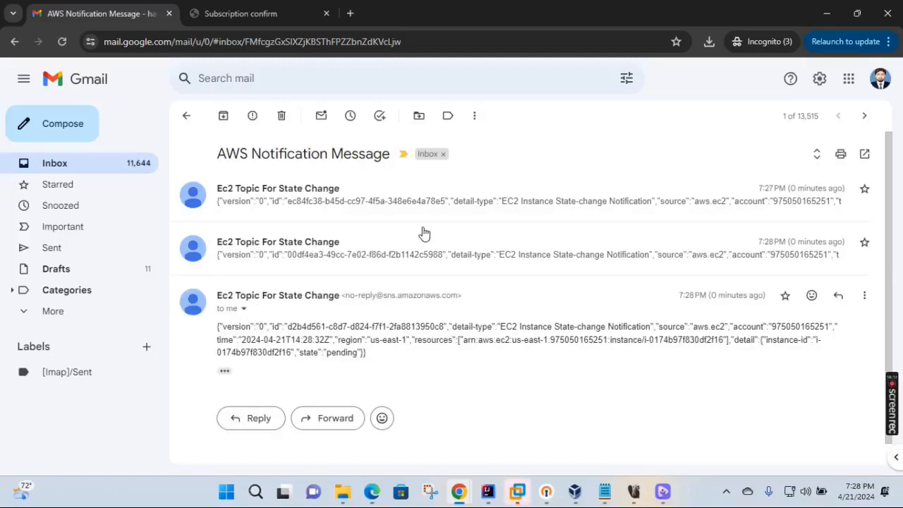
- Read the Gmail notification showing the instance as pending, refresh the inbox, and return to EC2 Instances
{"action": "left_click_drag", "start_coordinate": [301, 355], "coordinate": [358, 352]}
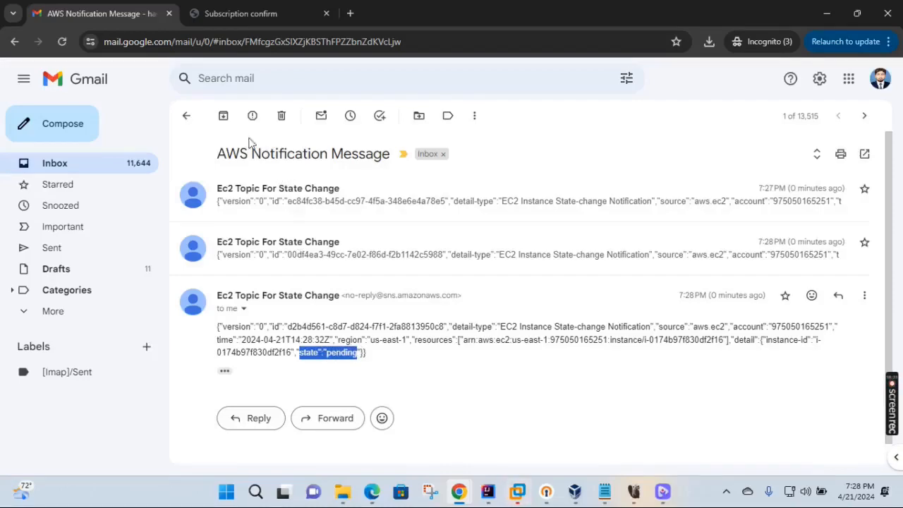
{"action": "left_click", "coordinate": [187, 117]}
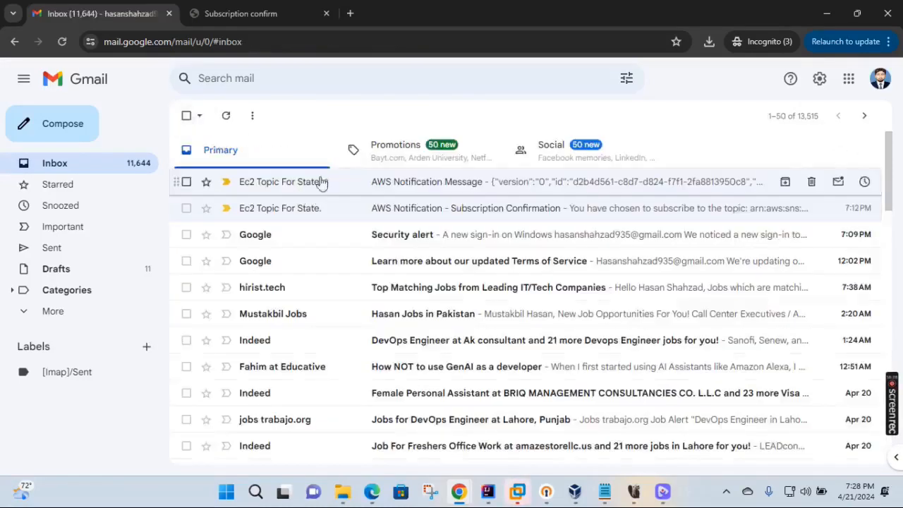
{"action": "left_click", "coordinate": [231, 118]}
{"action": "left_click", "coordinate": [460, 494]}
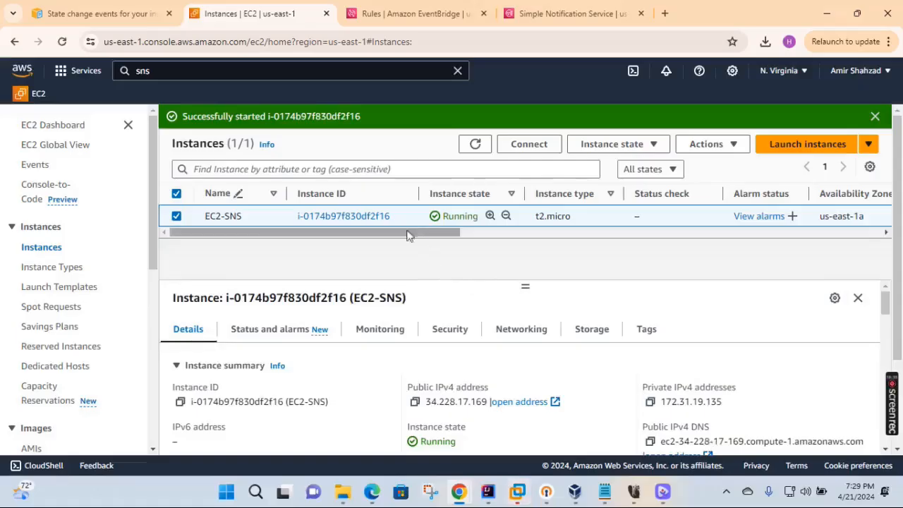
- Refresh the EC2 Instances list to confirm EC2-SNS is Running
{"action": "left_click", "coordinate": [475, 145]}
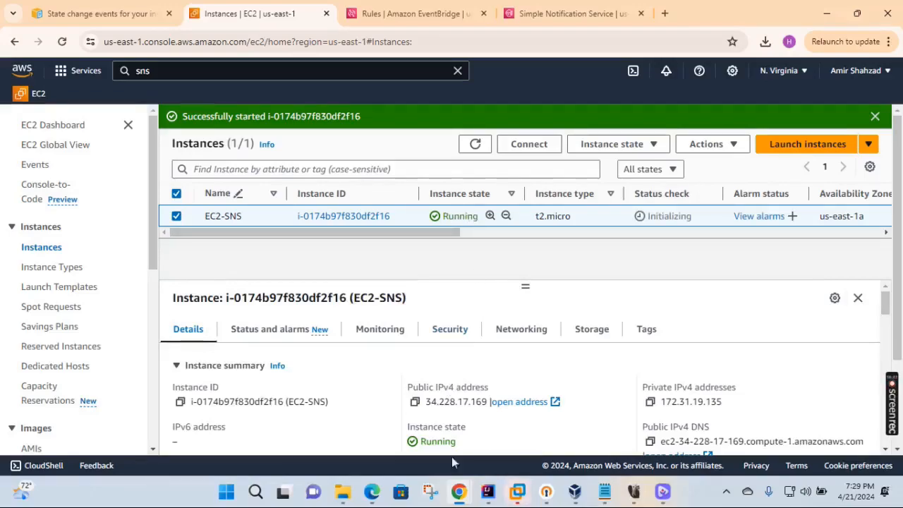
- In Gmail, read the latest AWS notification reporting the running state, then return to the inbox
{"action": "mouse_move", "coordinate": [467, 487]}
{"action": "left_click", "coordinate": [826, 438]}
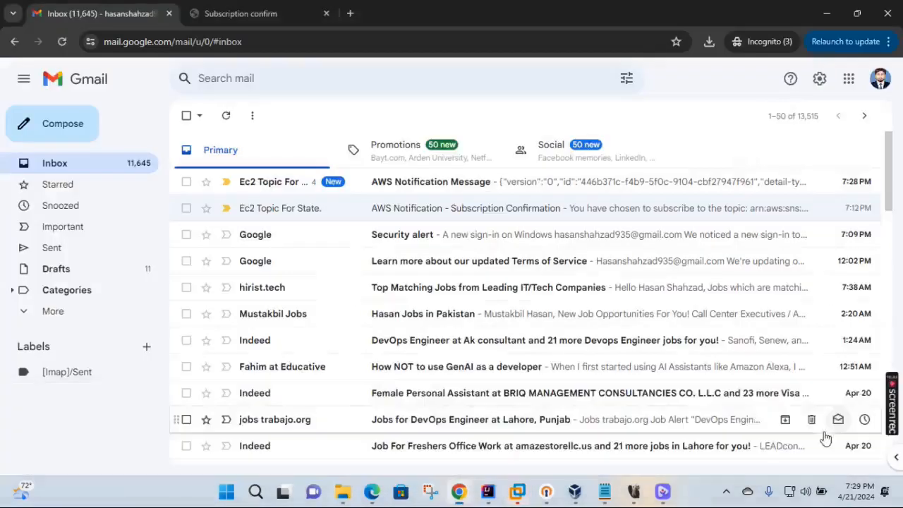
{"action": "left_click", "coordinate": [417, 187]}
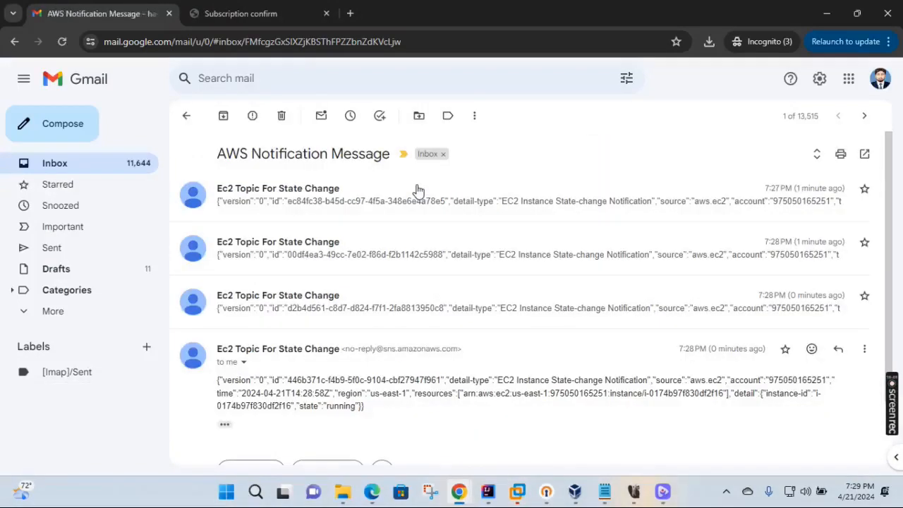
{"action": "left_click_drag", "start_coordinate": [294, 408], "coordinate": [362, 407]}
{"action": "left_click", "coordinate": [414, 429]}
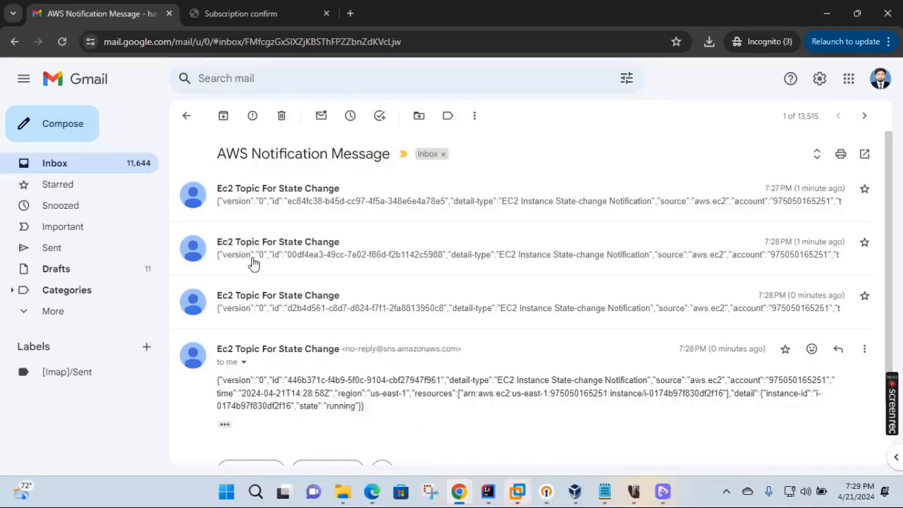
{"action": "left_click", "coordinate": [14, 41]}
- Trash both Ec2 Topic For State emails, close Gmail, and refresh the EC2 Instances list
{"action": "left_click", "coordinate": [224, 9]}
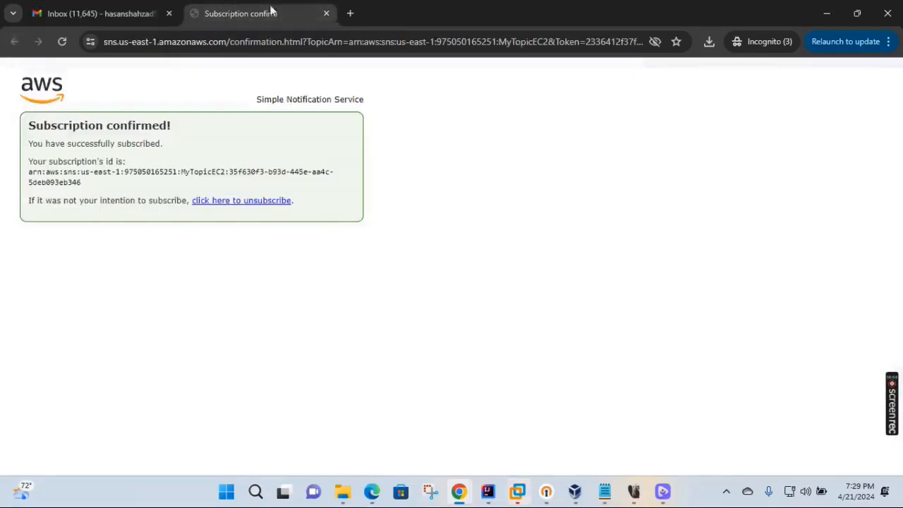
{"action": "left_click", "coordinate": [327, 14]}
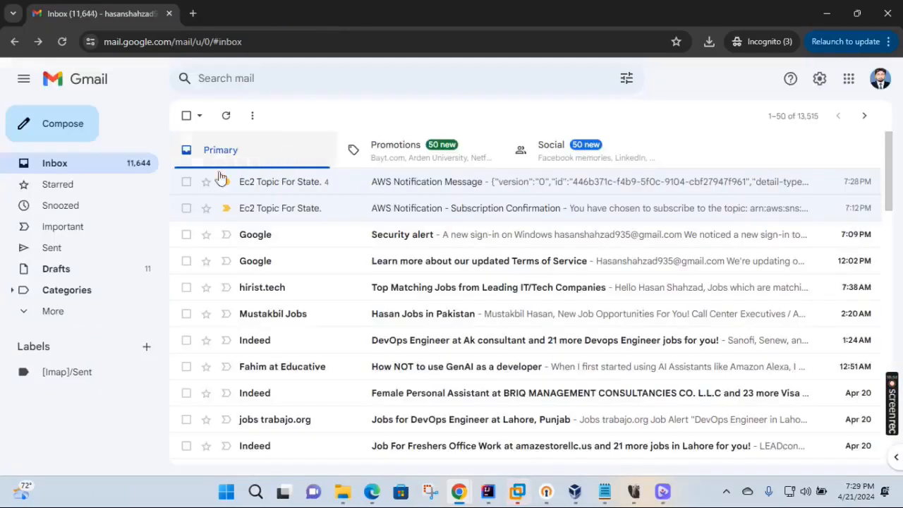
{"action": "left_click", "coordinate": [186, 181]}
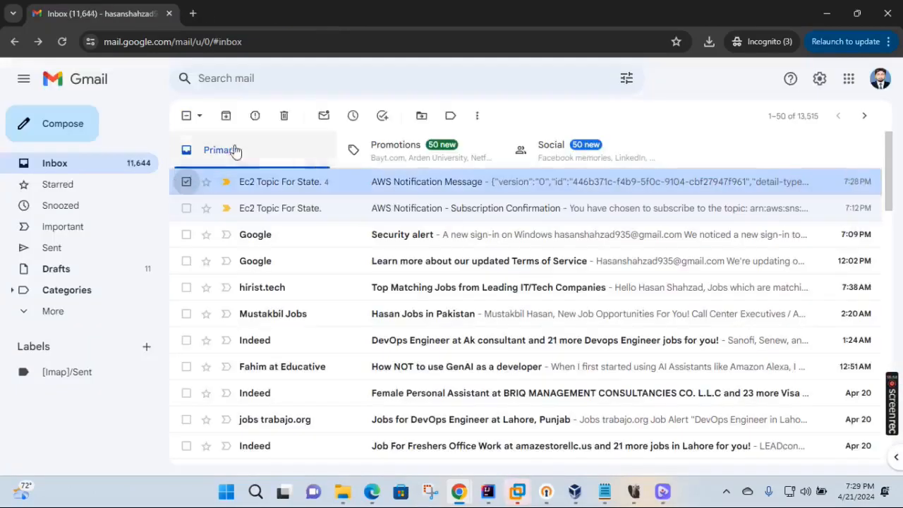
{"action": "left_click", "coordinate": [284, 117]}
{"action": "left_click", "coordinate": [187, 182]}
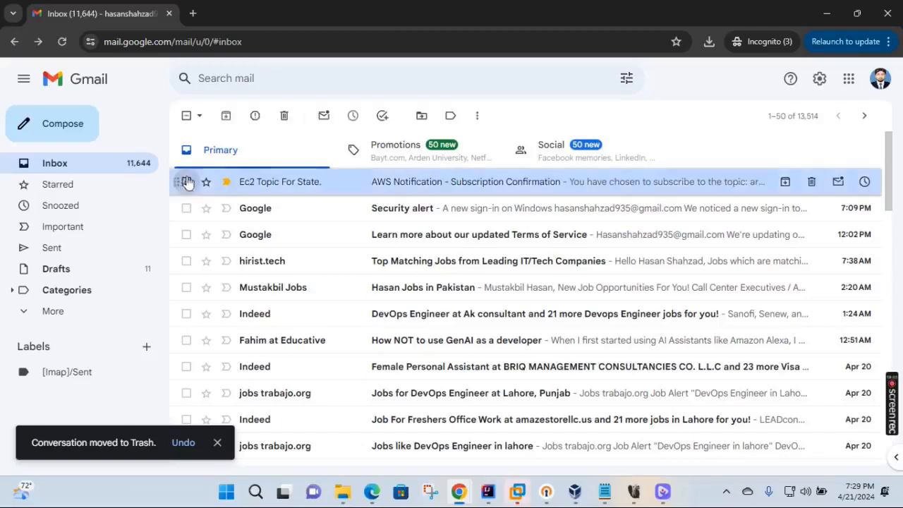
{"action": "left_click", "coordinate": [284, 117]}
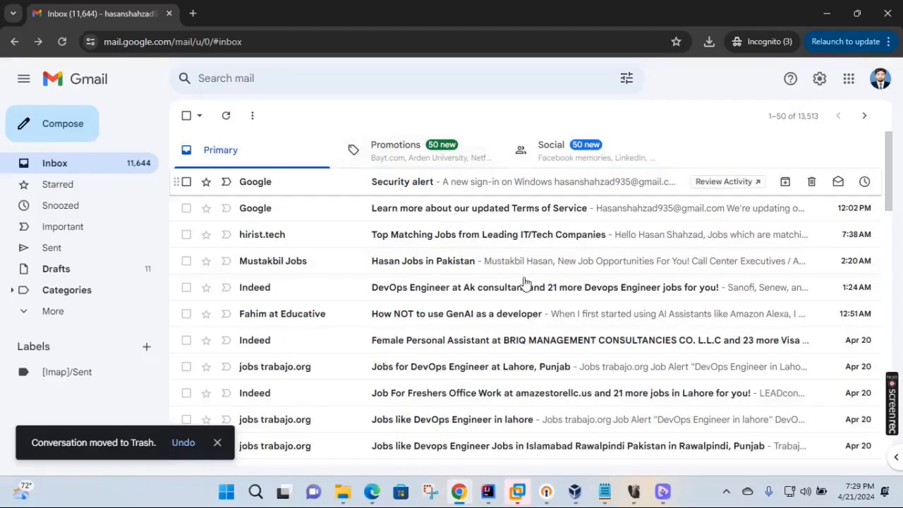
{"action": "left_click", "coordinate": [888, 13]}
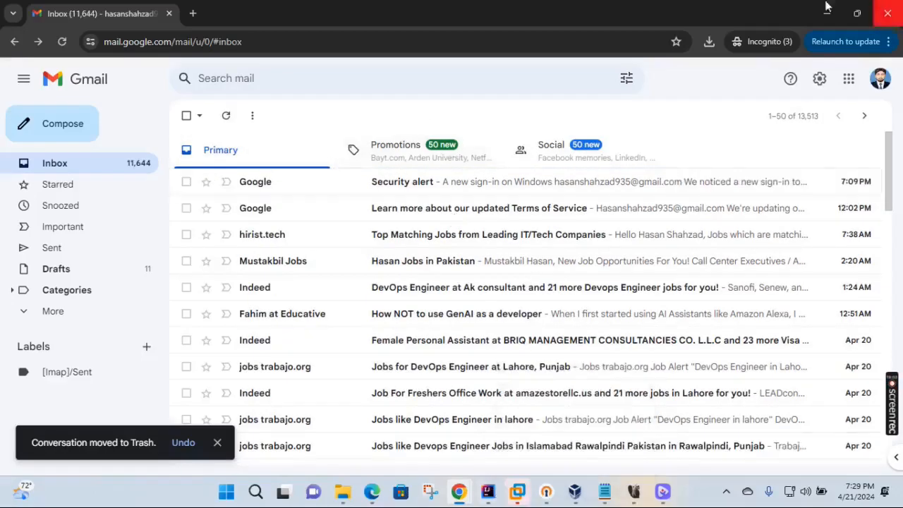
{"action": "left_click", "coordinate": [485, 146]}
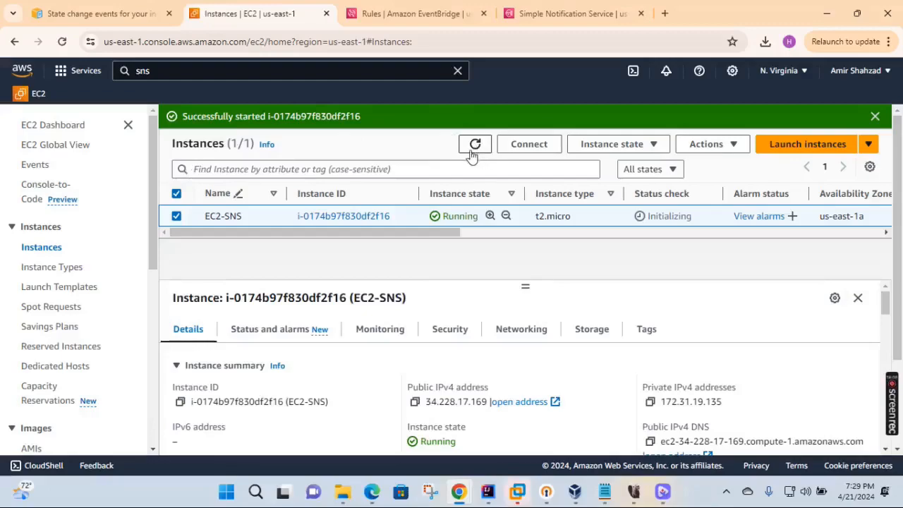
- Switch to SNS, dismiss the feature announcement, and return to the Topics list after a brief topic-creation detour
{"action": "left_click", "coordinate": [572, 16]}
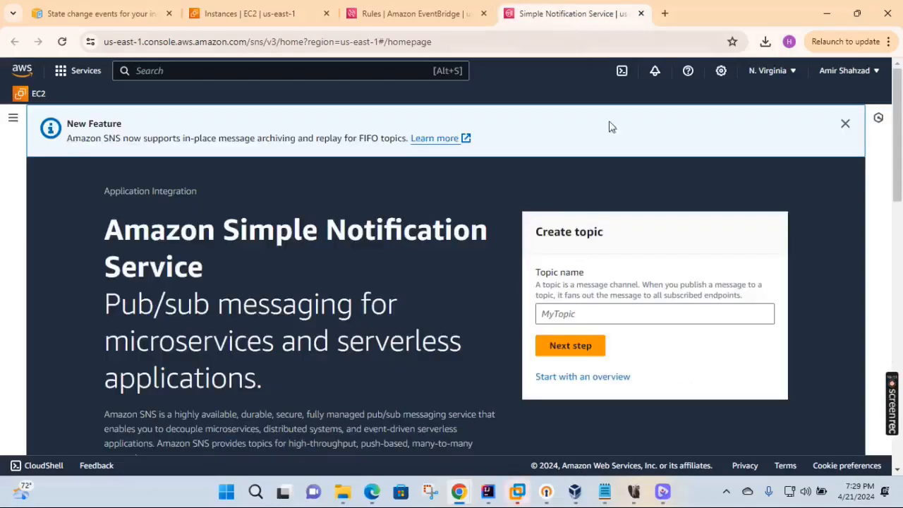
{"action": "left_click", "coordinate": [845, 123]}
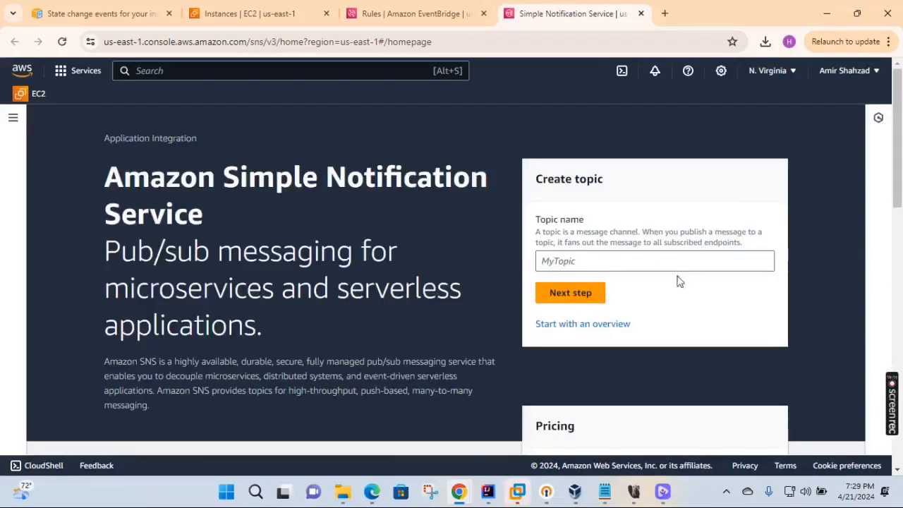
{"action": "scroll", "coordinate": [673, 280], "scroll_direction": "down", "scroll_amount": 5}
{"action": "scroll", "coordinate": [668, 279], "scroll_direction": "up", "scroll_amount": 5}
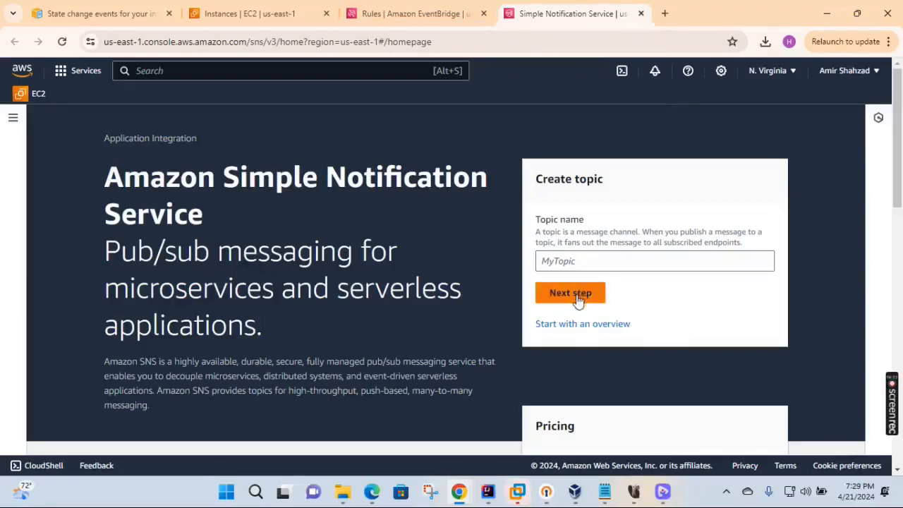
{"action": "left_click", "coordinate": [574, 263]}
{"action": "type", "text": "hh"}
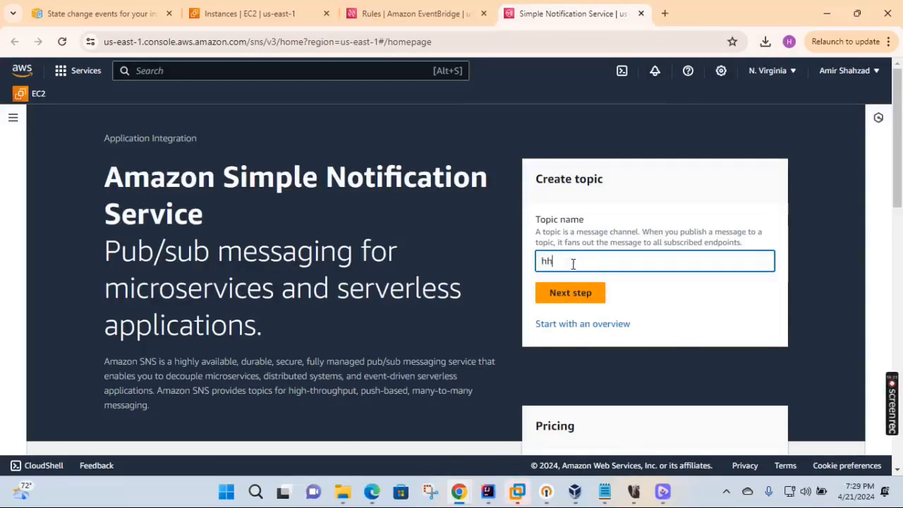
{"action": "left_click", "coordinate": [569, 295]}
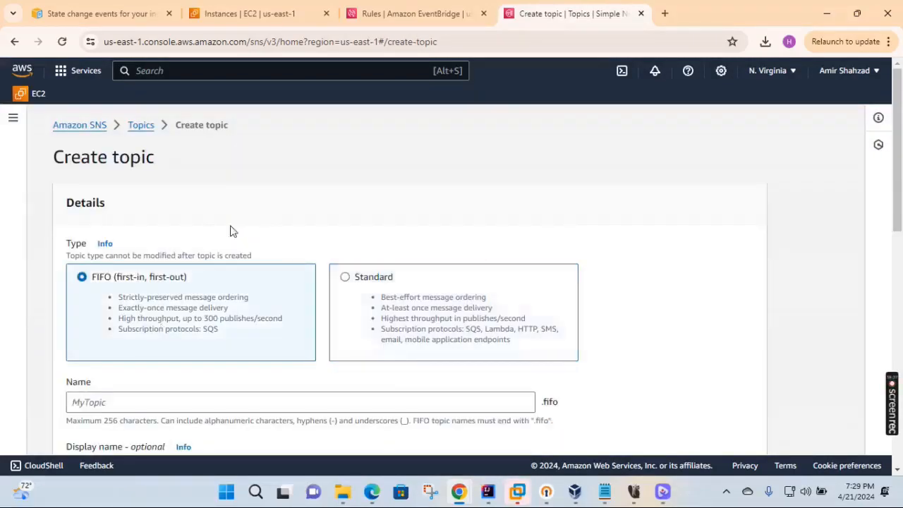
{"action": "left_click", "coordinate": [139, 127]}
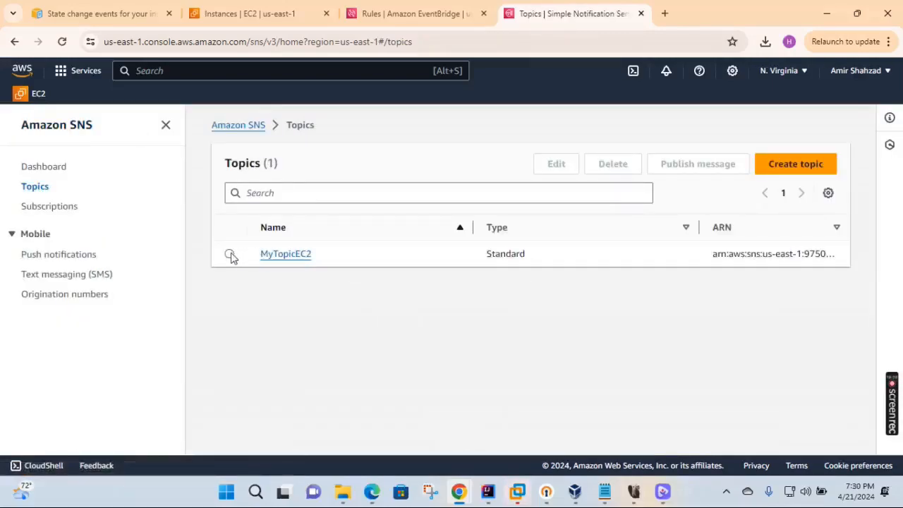
- Delete the MyTopicEC2 topic, confirming with 'delete me'
{"action": "left_click", "coordinate": [230, 255]}
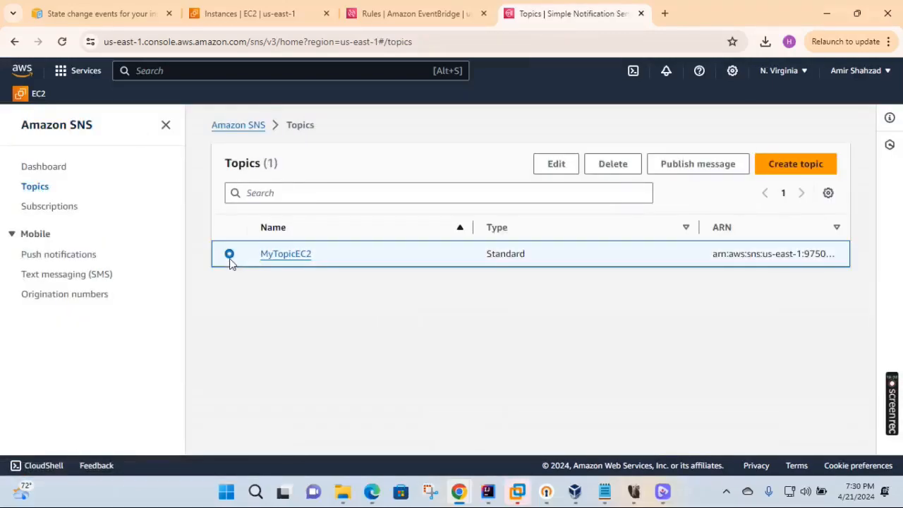
{"action": "left_click", "coordinate": [611, 165]}
{"action": "left_click", "coordinate": [515, 299]}
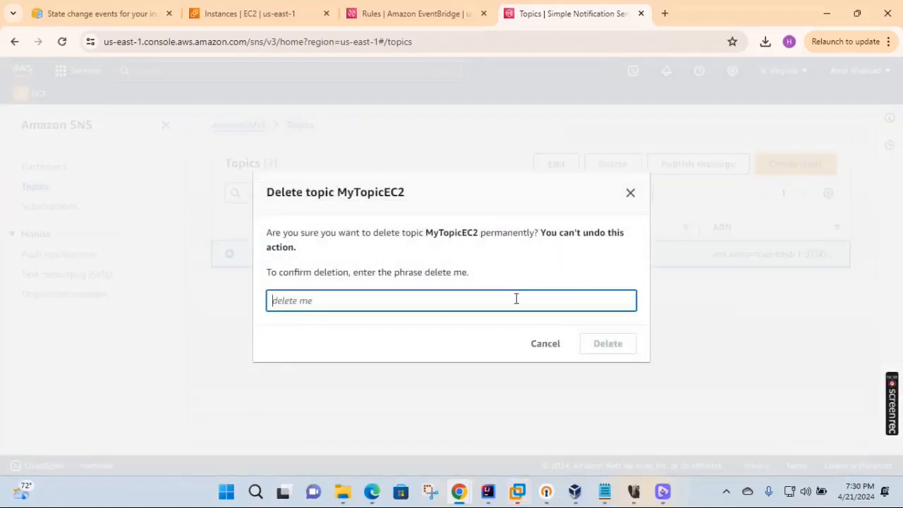
{"action": "type", "text": "delete"}
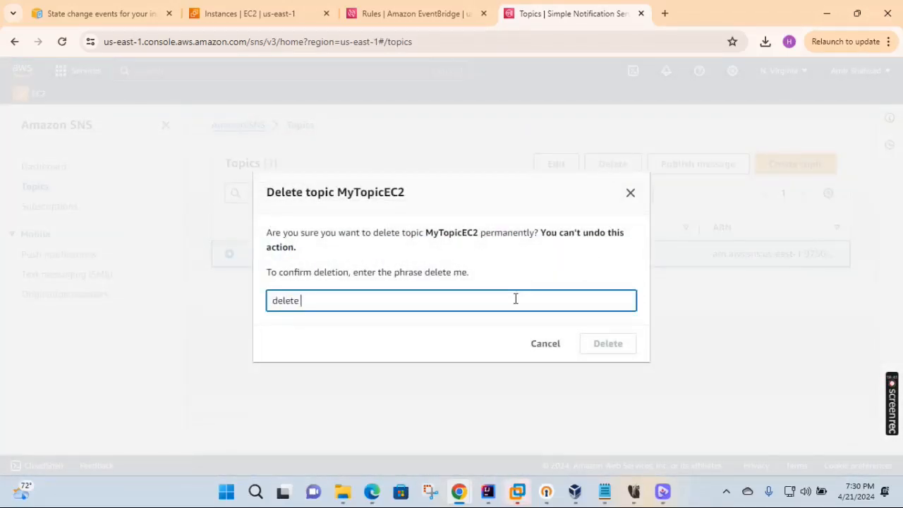
{"action": "type", "text": " me"}
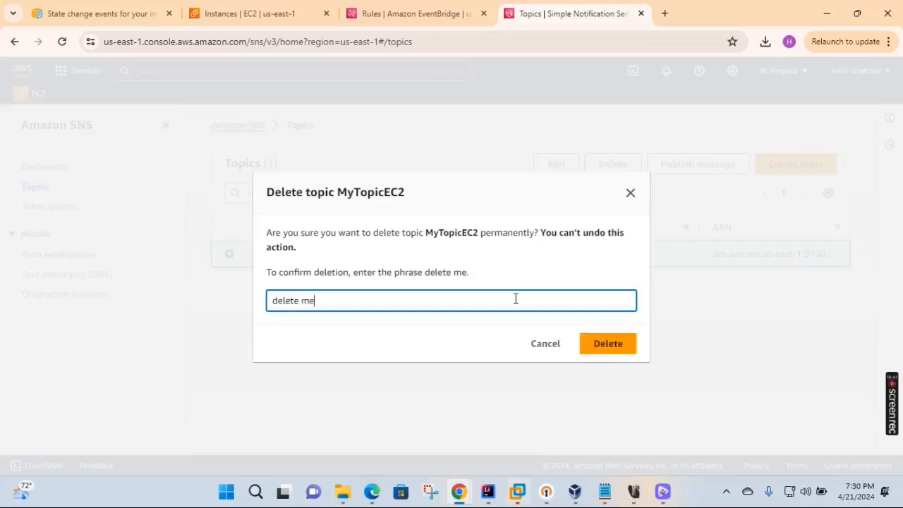
{"action": "left_click", "coordinate": [620, 350]}
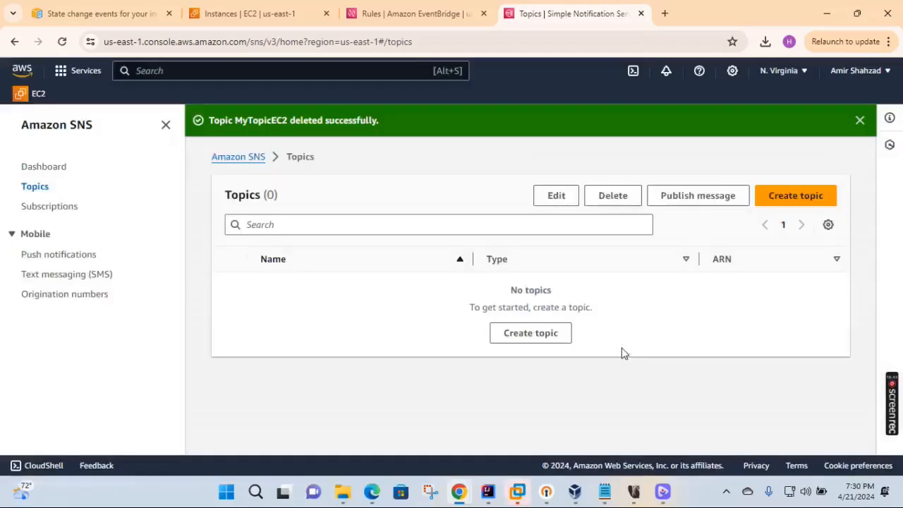
- Delete rule EC2-Rule-SNS-For-Test, confirming with 'delete', and refresh the now-empty Rules list
{"action": "left_click", "coordinate": [641, 14]}
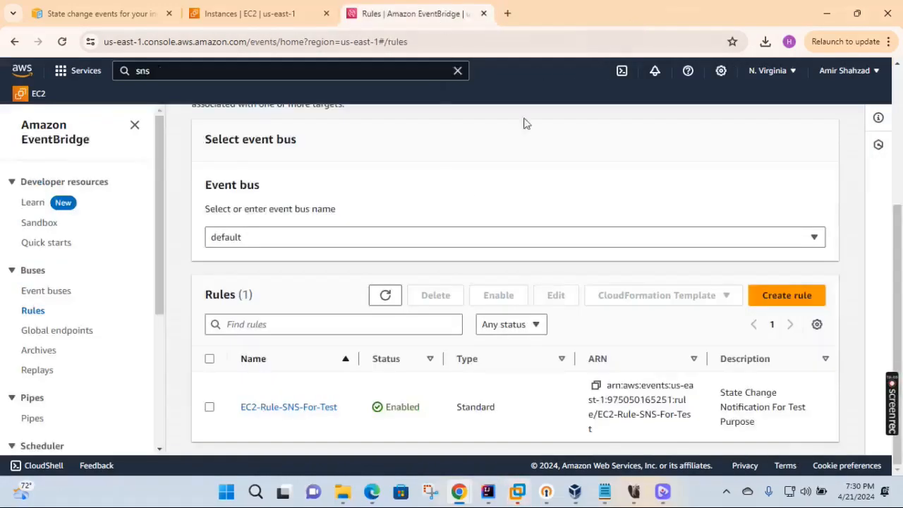
{"action": "left_click", "coordinate": [209, 408]}
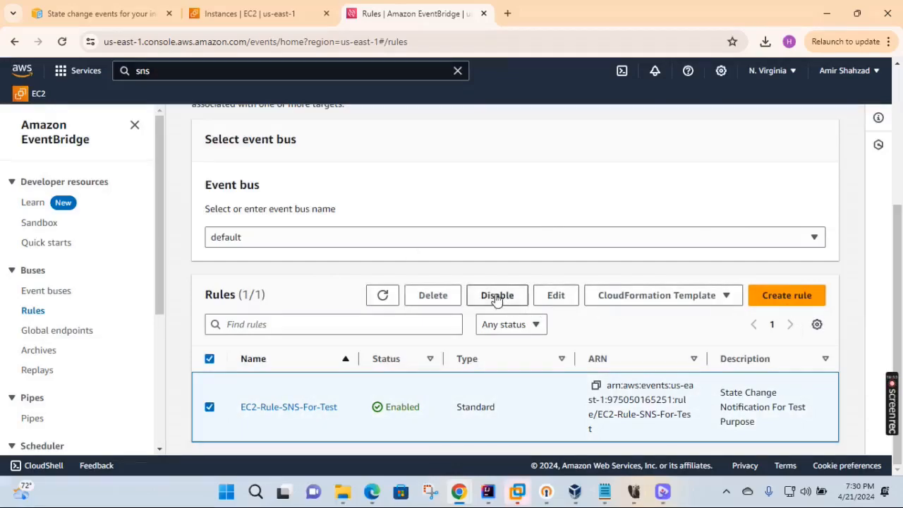
{"action": "left_click", "coordinate": [432, 296]}
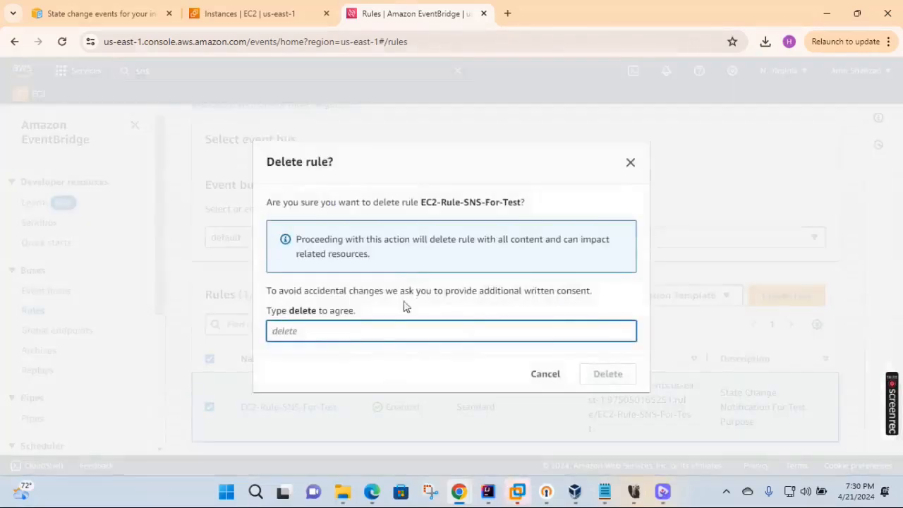
{"action": "type", "text": "delet"}
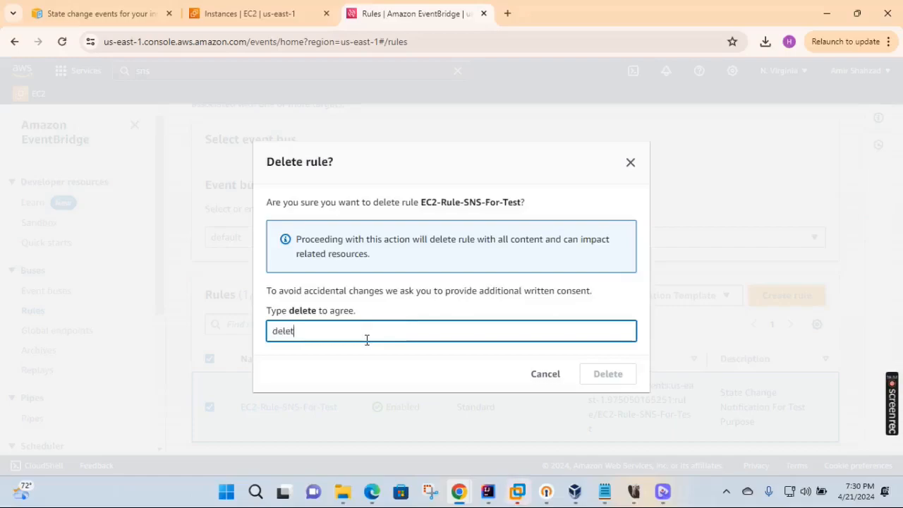
{"action": "type", "text": "e"}
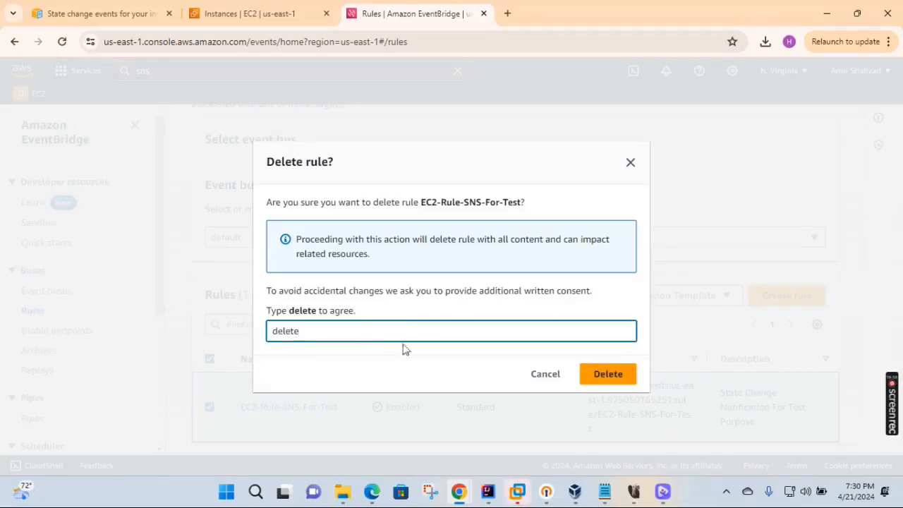
{"action": "left_click", "coordinate": [608, 374]}
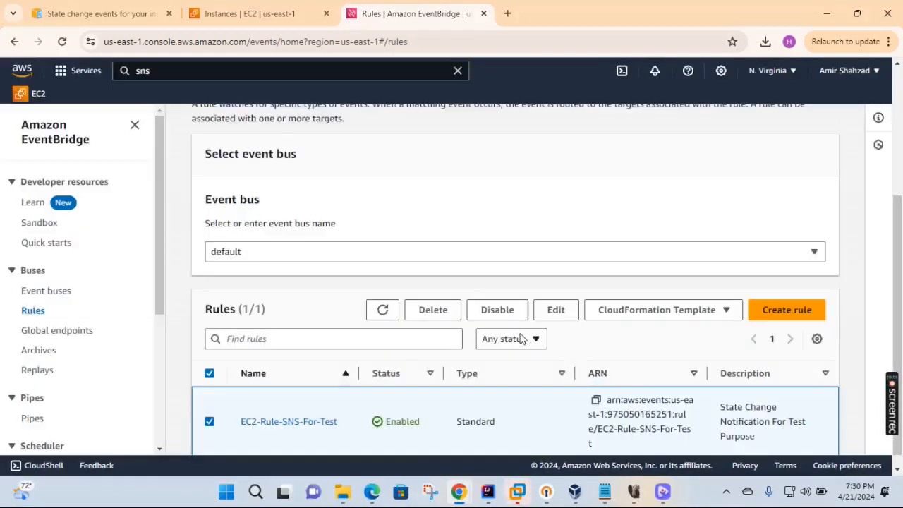
{"action": "left_click", "coordinate": [385, 297]}
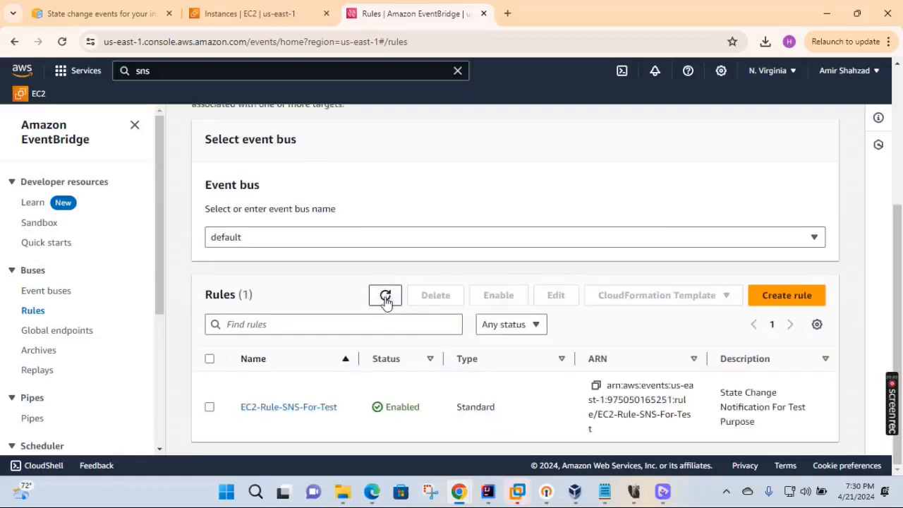
{"action": "left_click", "coordinate": [386, 297]}
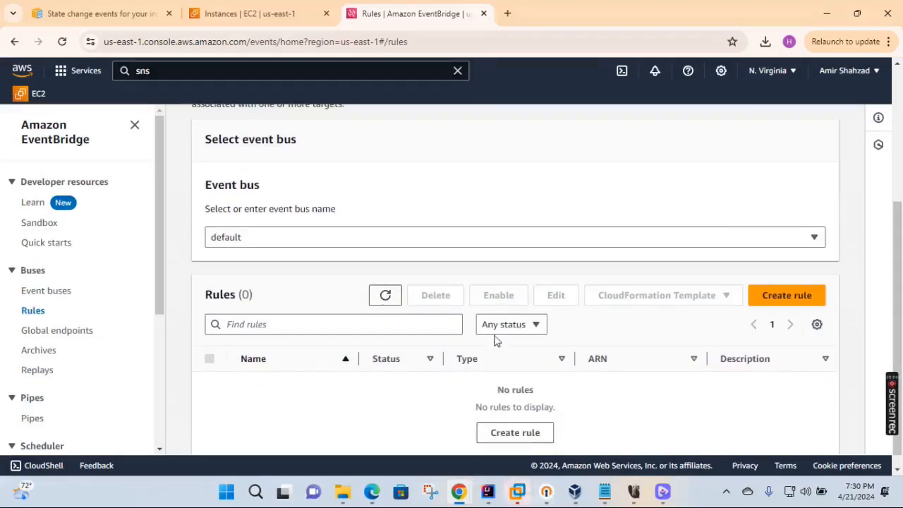
- Terminate the EC2-SNS instance and refresh the list to see it Shutting-down
{"action": "left_click", "coordinate": [484, 13]}
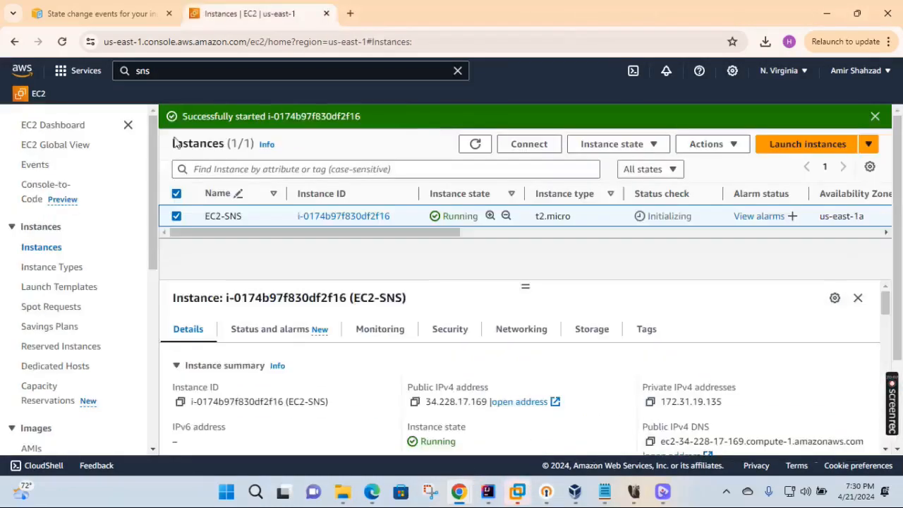
{"action": "left_click", "coordinate": [621, 145]}
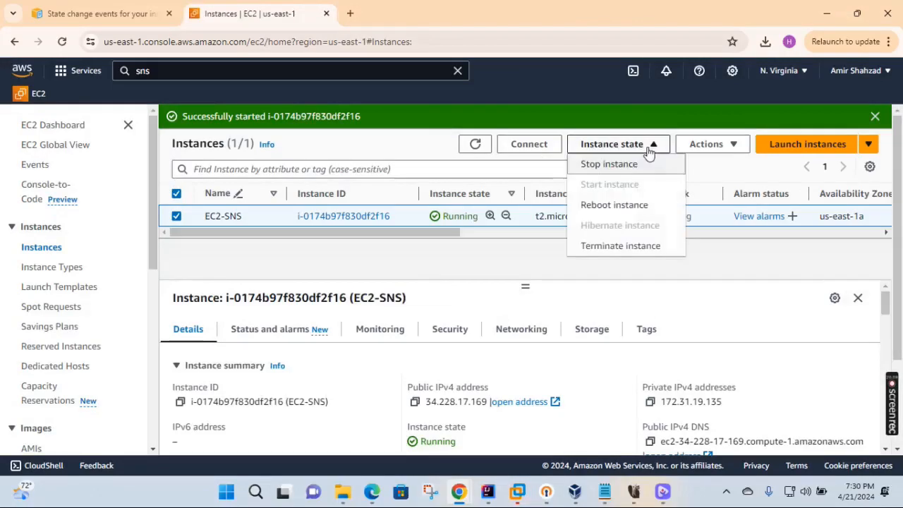
{"action": "left_click", "coordinate": [630, 248]}
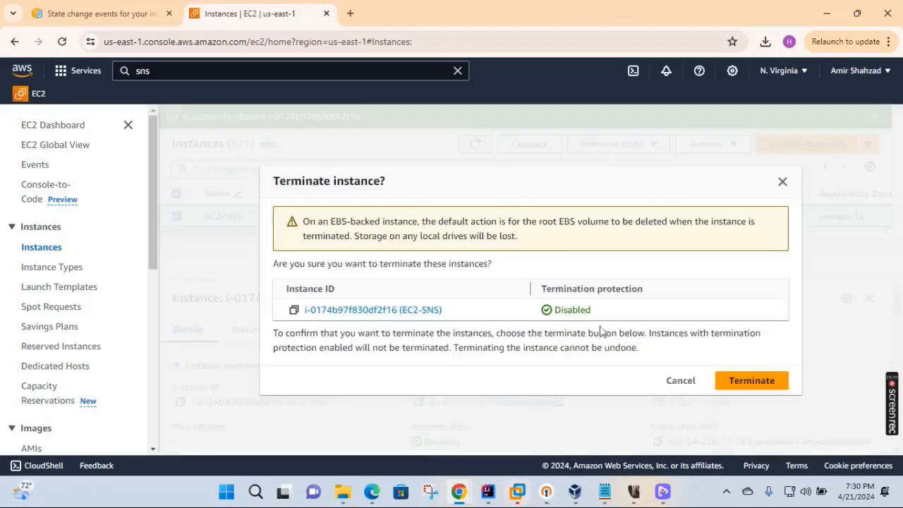
{"action": "left_click", "coordinate": [757, 381]}
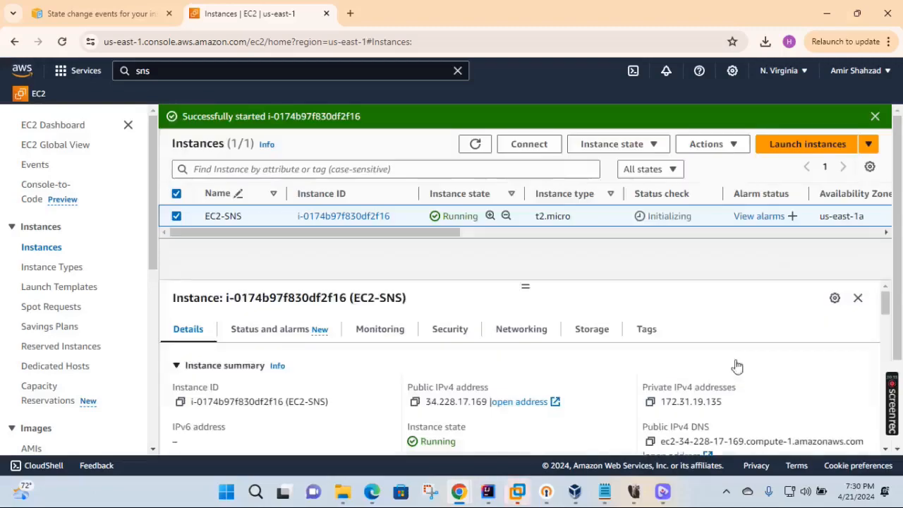
{"action": "left_click", "coordinate": [873, 116]}
{"action": "left_click", "coordinate": [474, 145]}
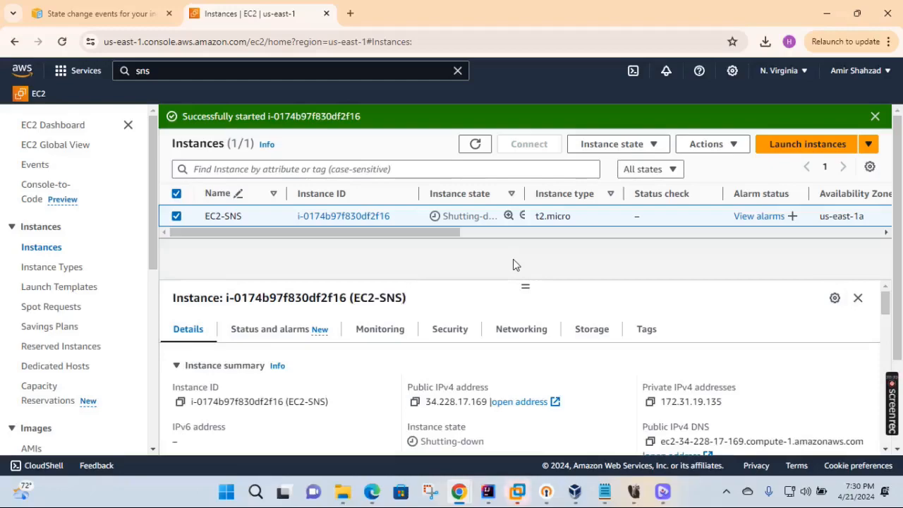
{"action": "mouse_move", "coordinate": [893, 388]}
{"action": "left_click", "coordinate": [894, 410]}
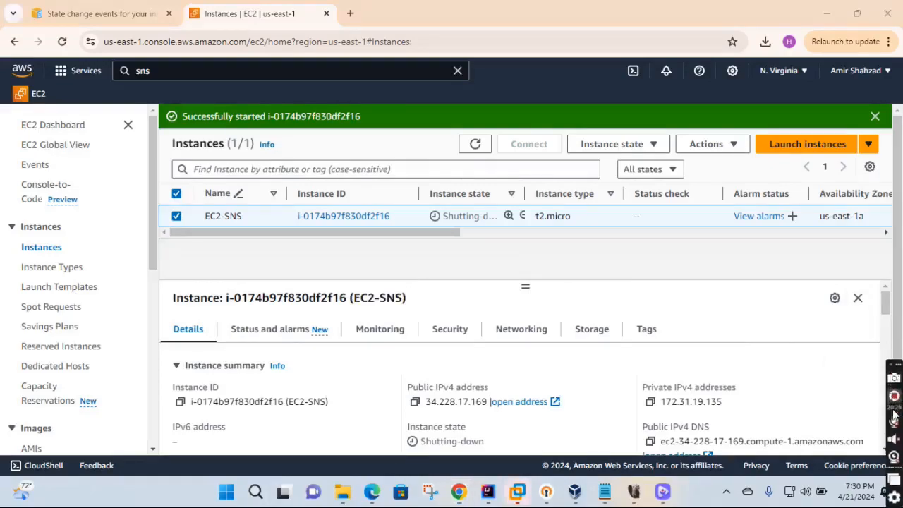